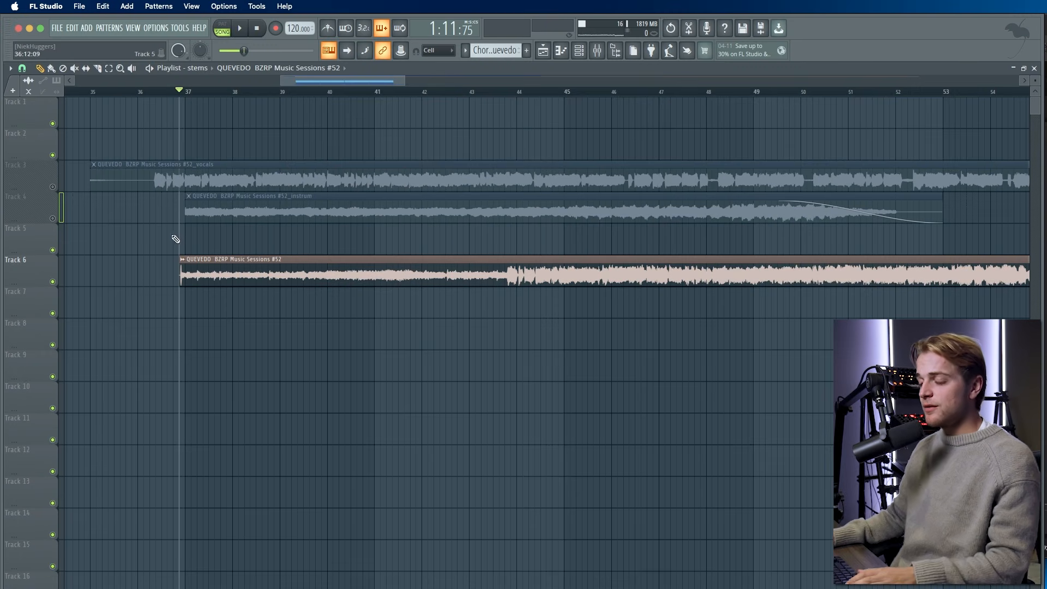
- Play the full mix from around bar 43, then stop playback
click(485, 91)
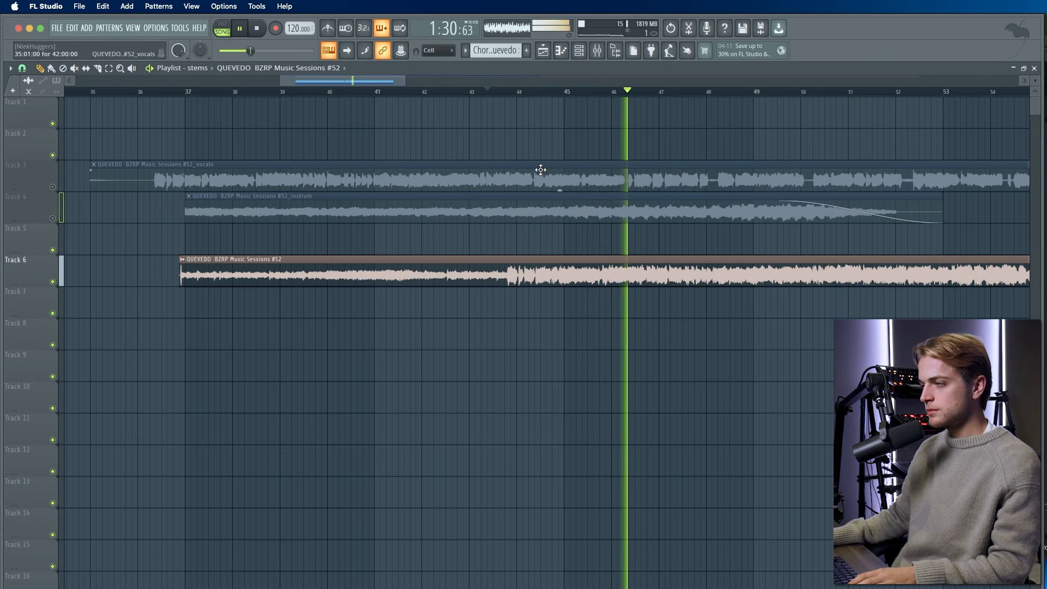
scroll(538, 174, down, 5)
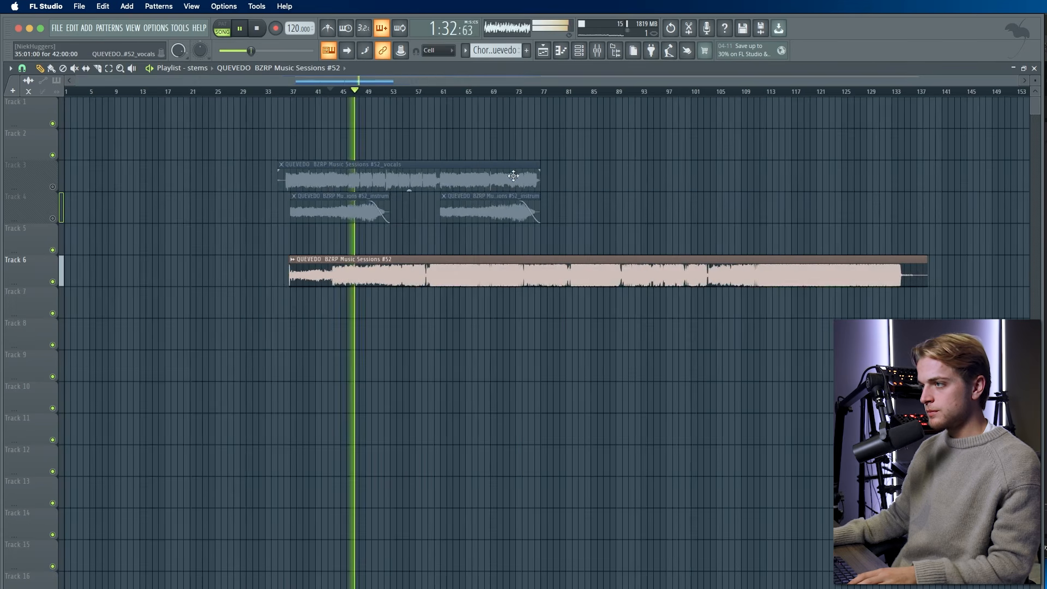
key(space)
scroll(437, 182, up, 5)
- Replay the full mix from bar 55, then switch to the MVSep-MDX23 Colab notebook
drag(352, 93, 451, 103)
scroll(489, 347, down, 2)
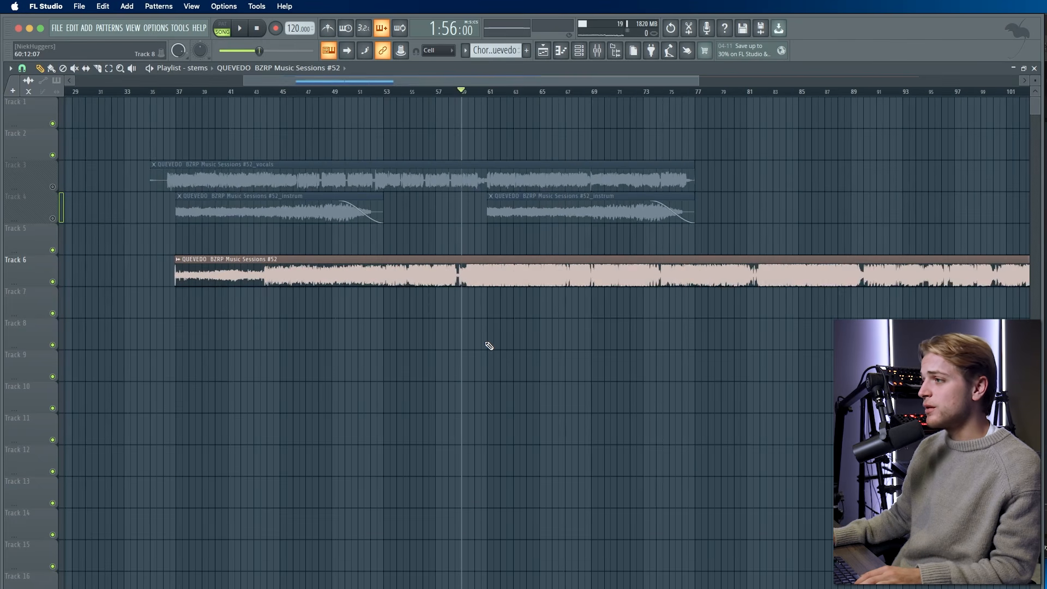
scroll(433, 294, up, 5)
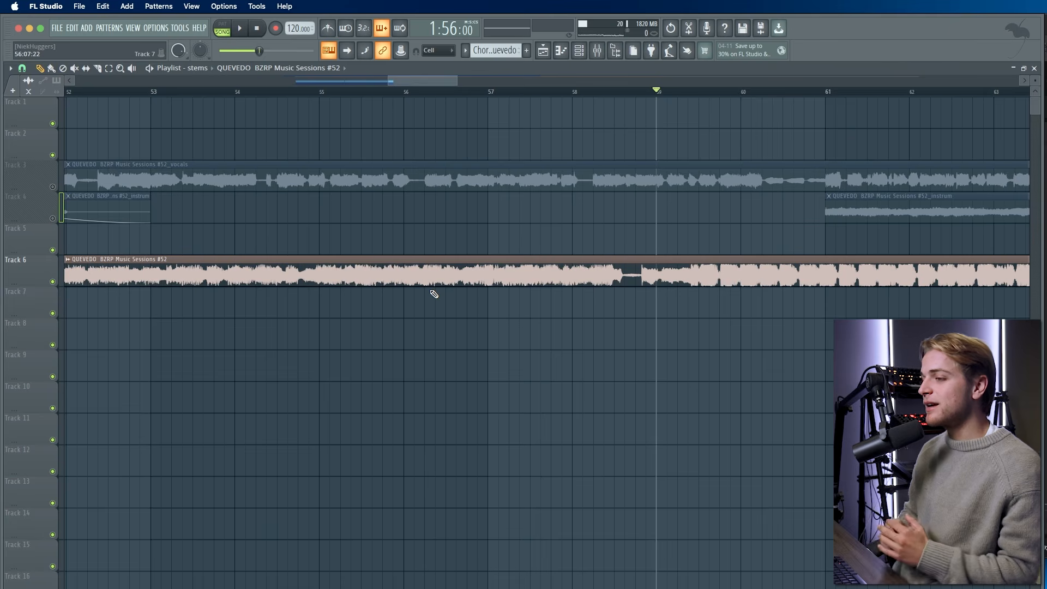
scroll(432, 293, down, 2)
scroll(464, 263, down, 1)
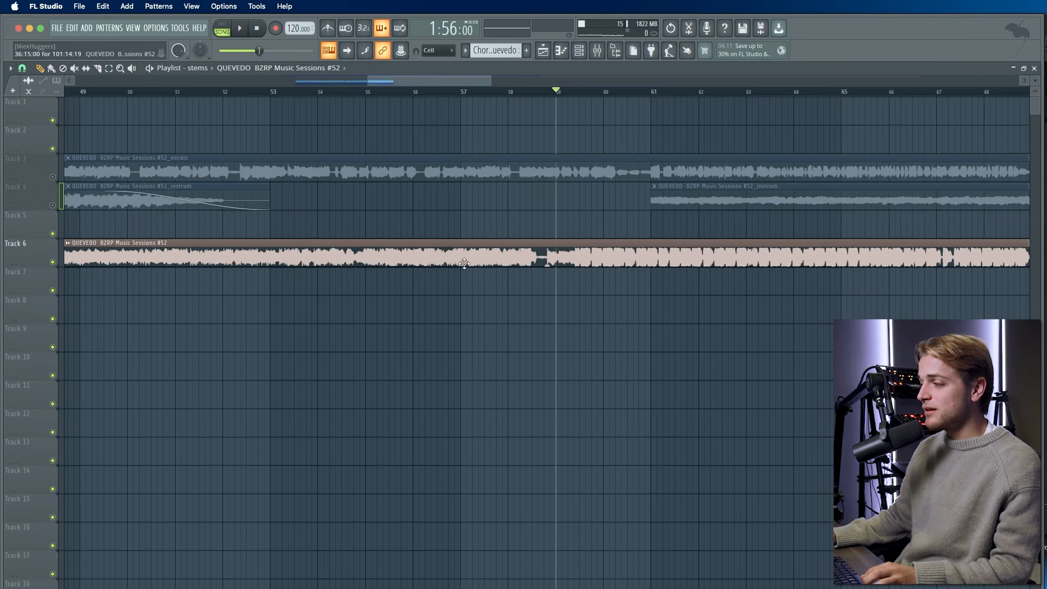
scroll(463, 264, down, 1)
key(space)
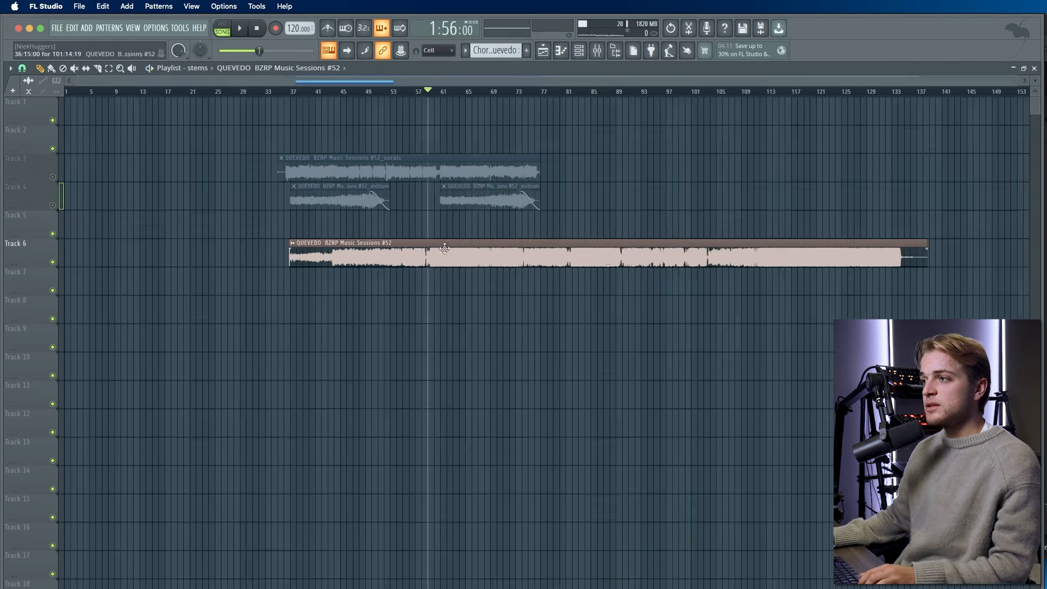
scroll(337, 265, up, 2)
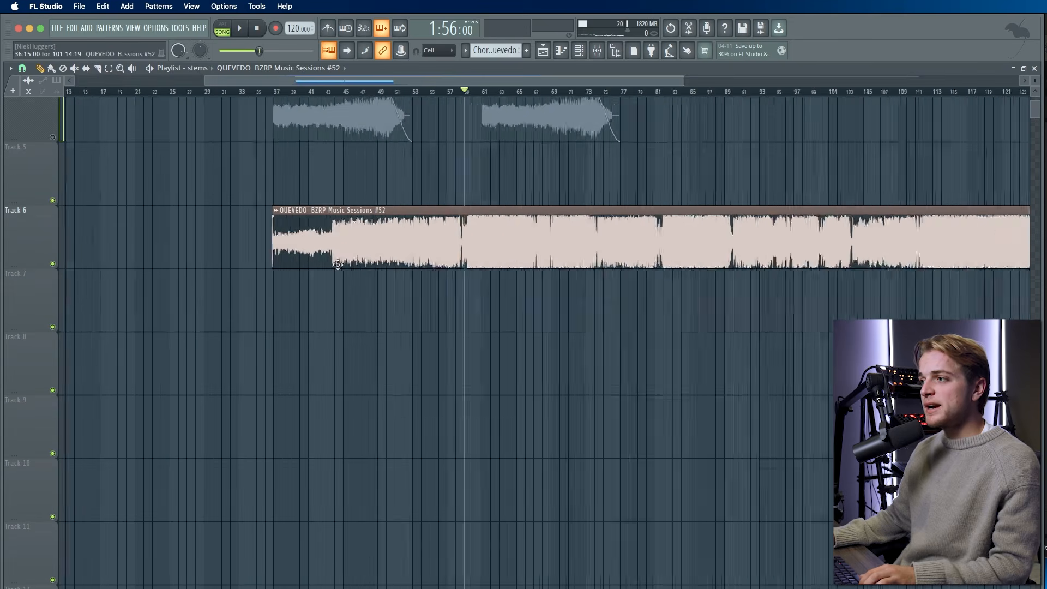
scroll(338, 264, up, 2)
scroll(398, 251, up, 1)
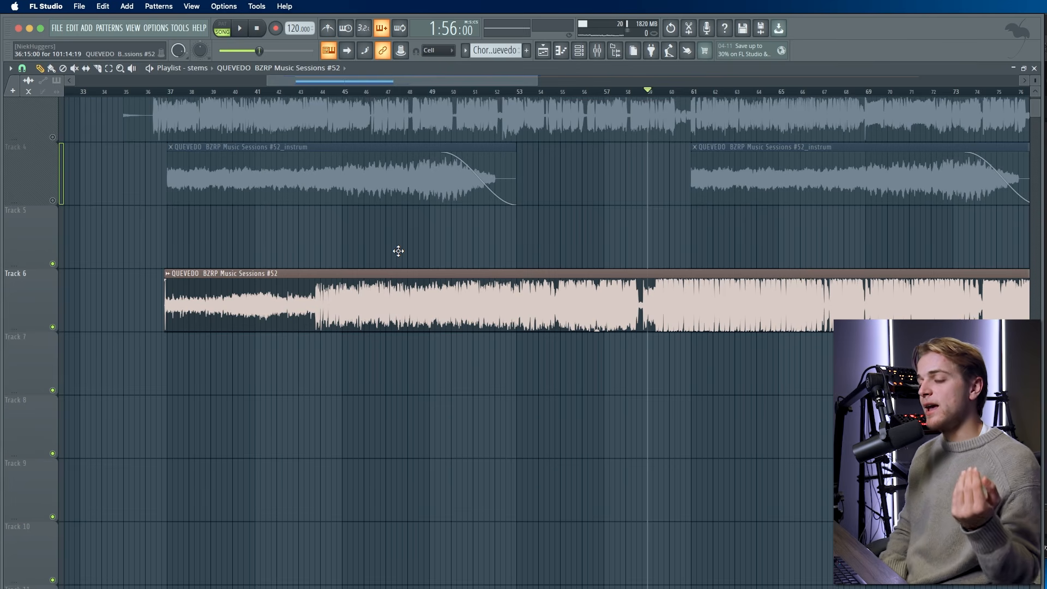
key(super+Tab)
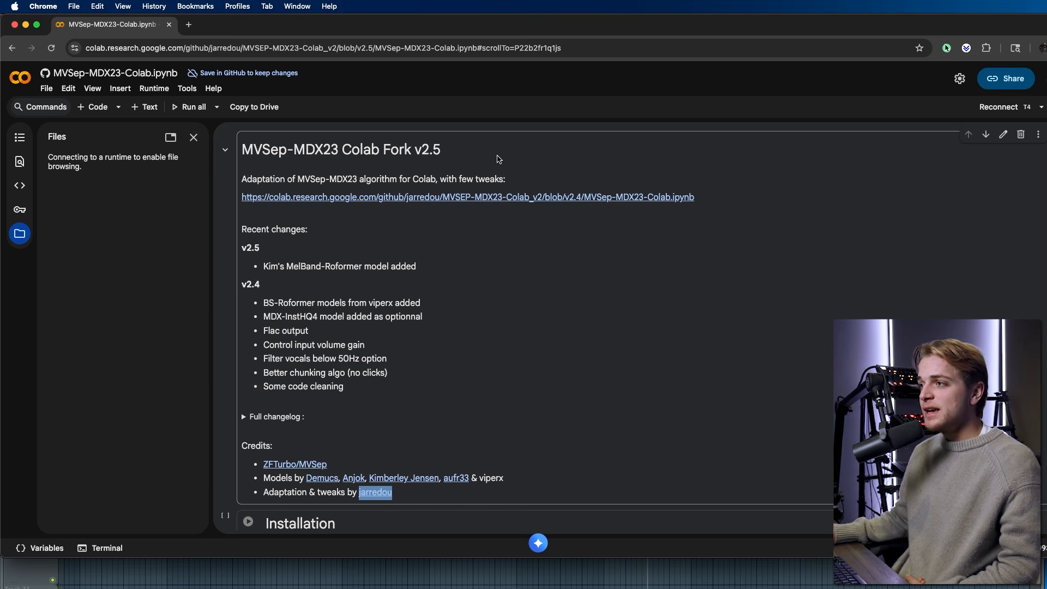
- Scroll through the upper cells of the MVSep-MDX23 Colab notebook
scroll(499, 160, up, 1)
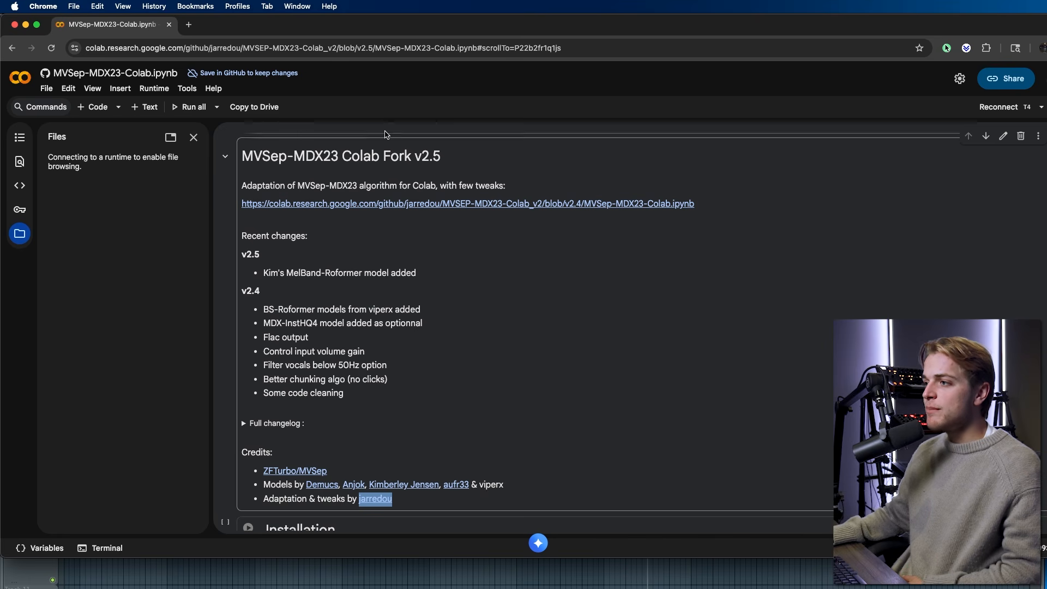
scroll(562, 170, down, 10)
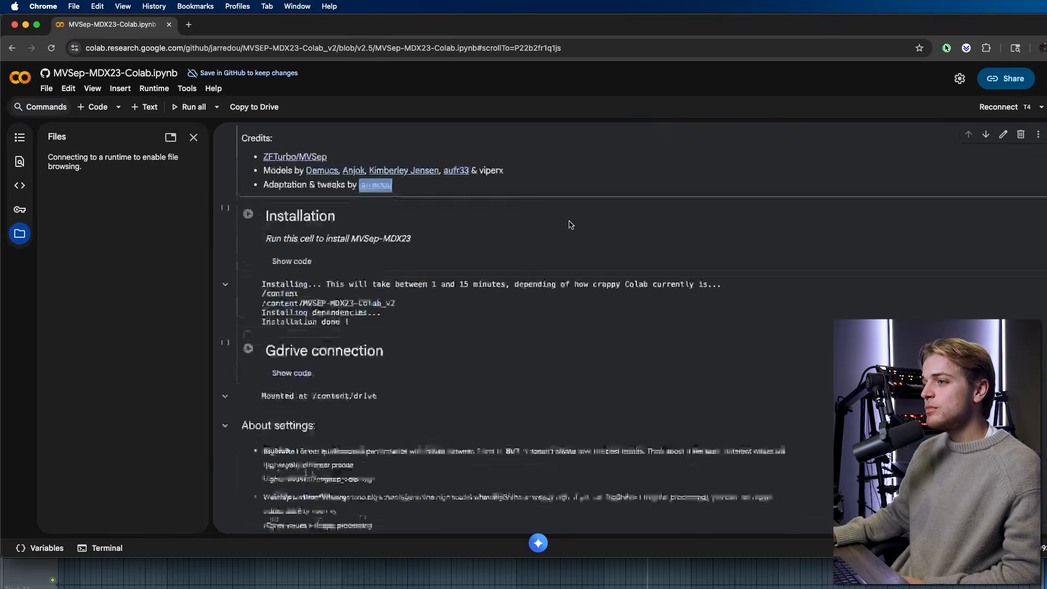
scroll(433, 287, up, 5)
scroll(433, 286, up, 3)
scroll(272, 371, down, 6)
scroll(272, 371, down, 7)
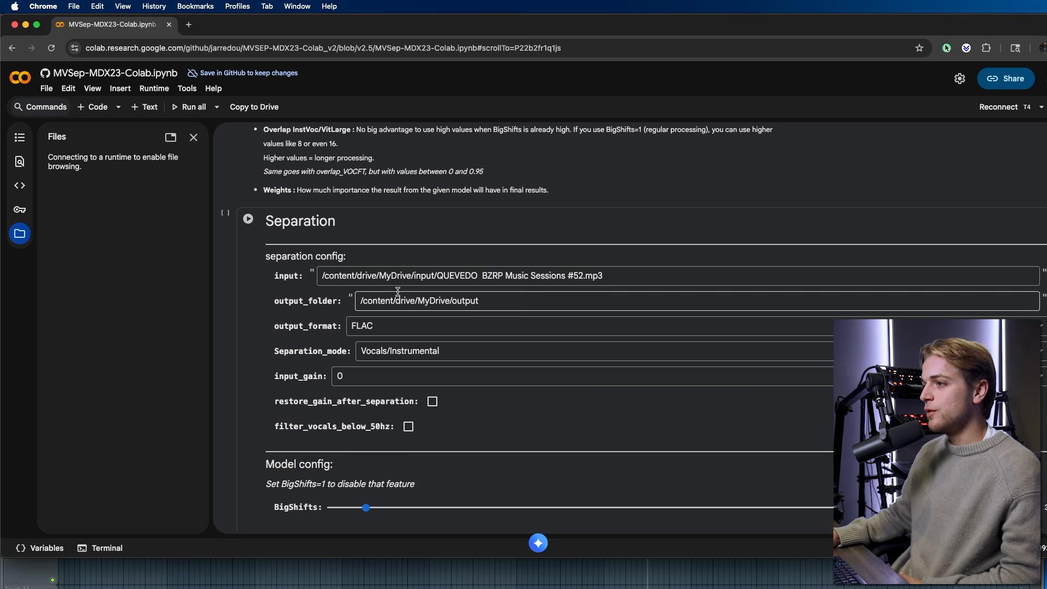
scroll(224, 458, up, 1)
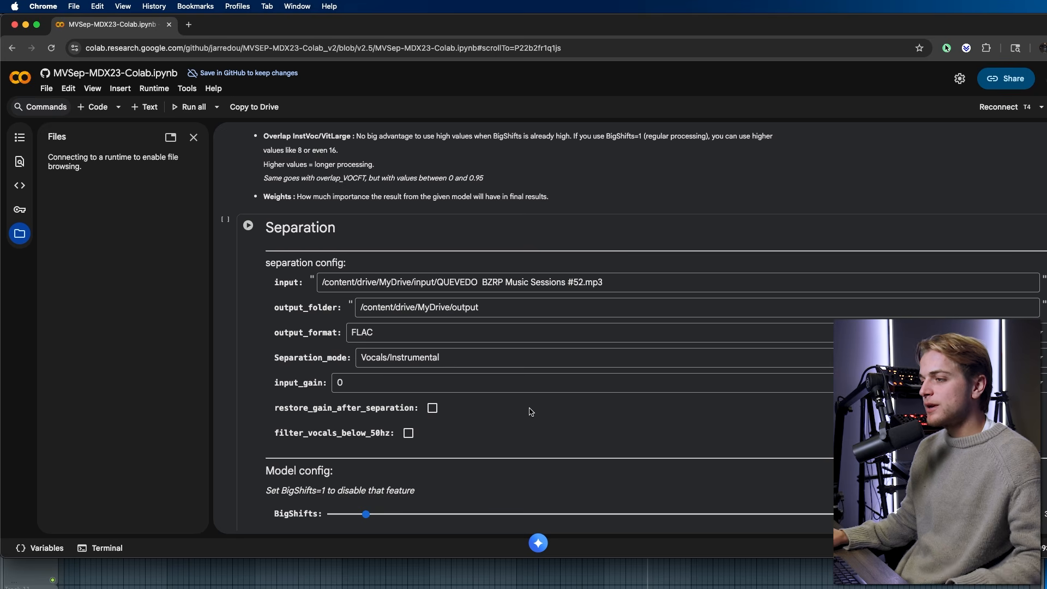
- Check the Separation cell's FLAC output and Vocals/Instrumental mode, then set FL playback near bar 36
scroll(532, 412, down, 3)
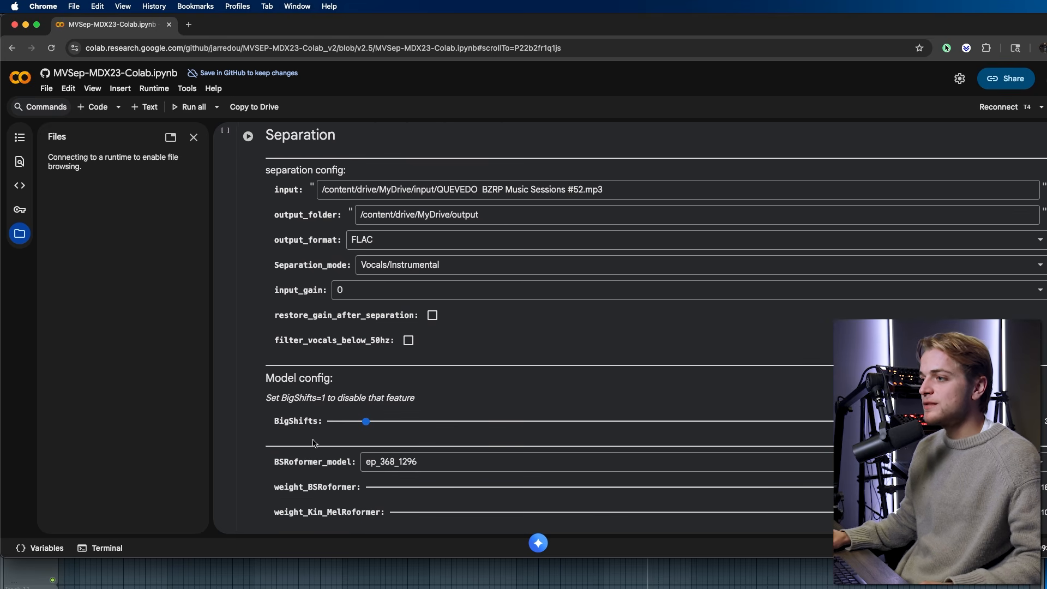
scroll(238, 287, down, 1)
scroll(498, 437, down, 2)
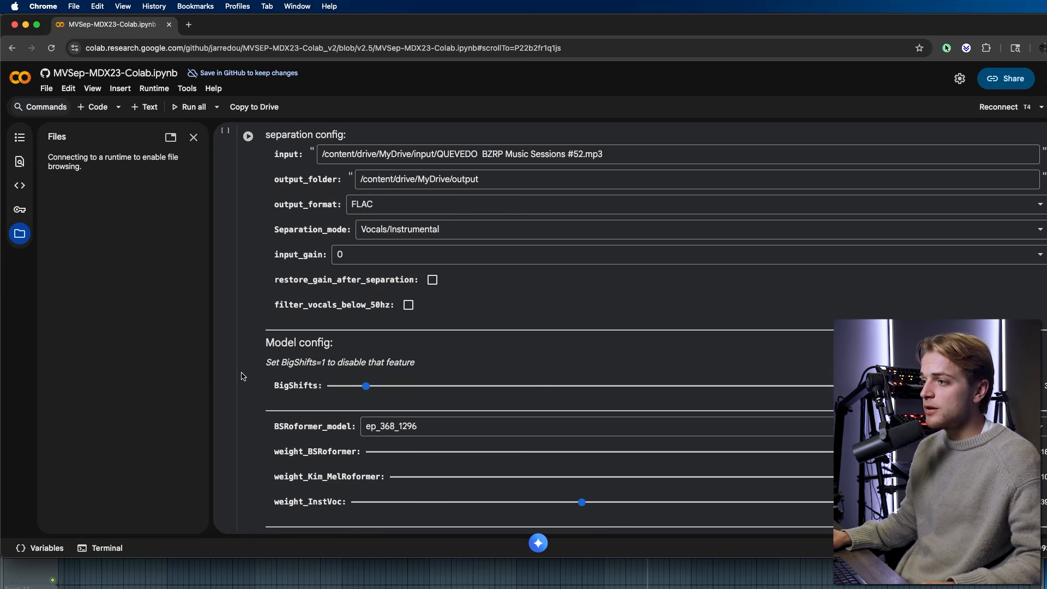
scroll(322, 436, down, 10)
scroll(294, 404, up, 1)
scroll(295, 398, up, 10)
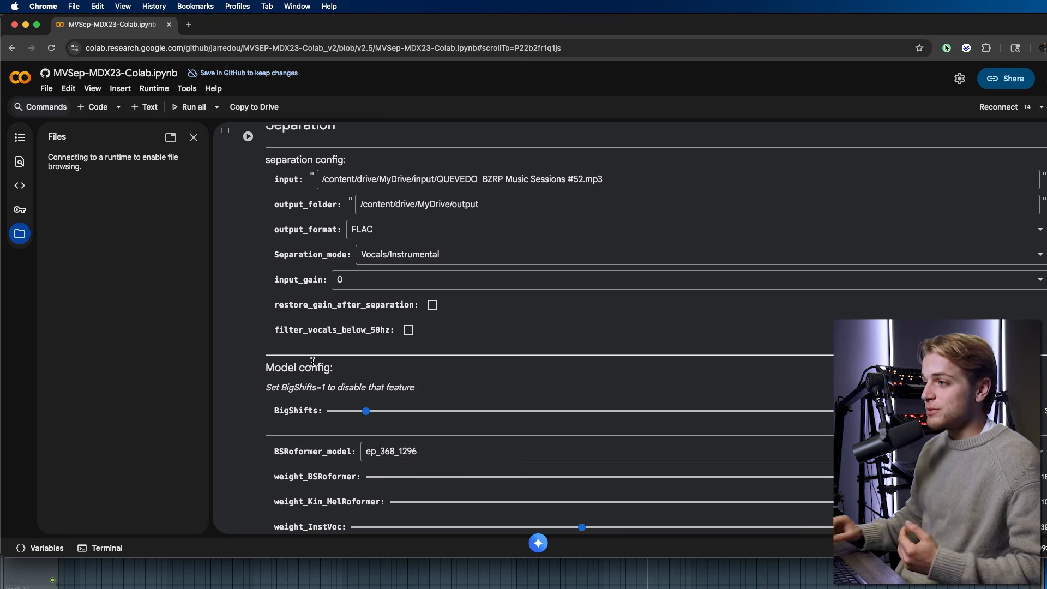
scroll(316, 355, up, 1)
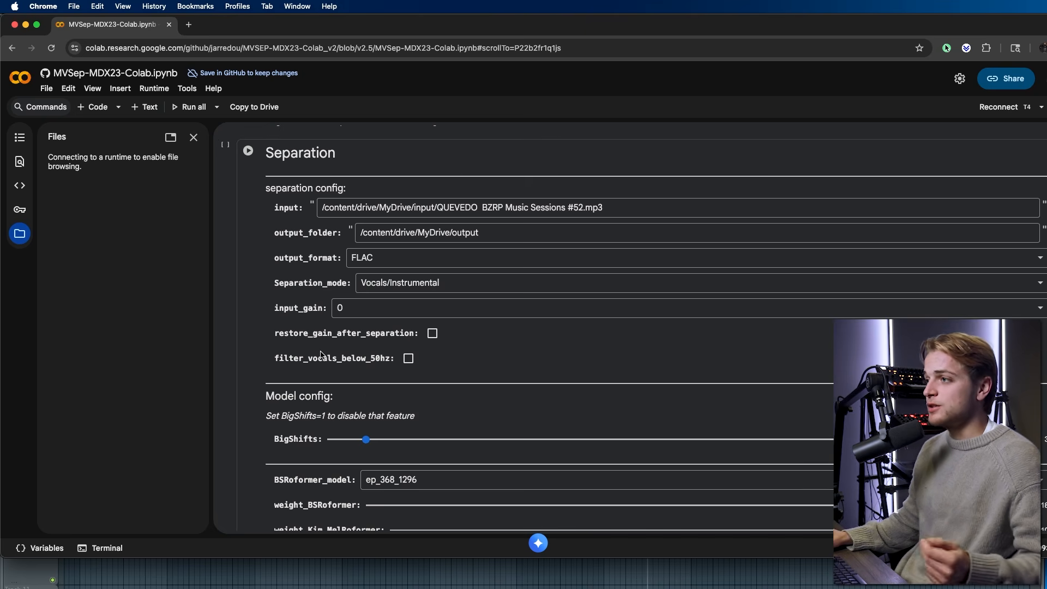
scroll(322, 355, up, 5)
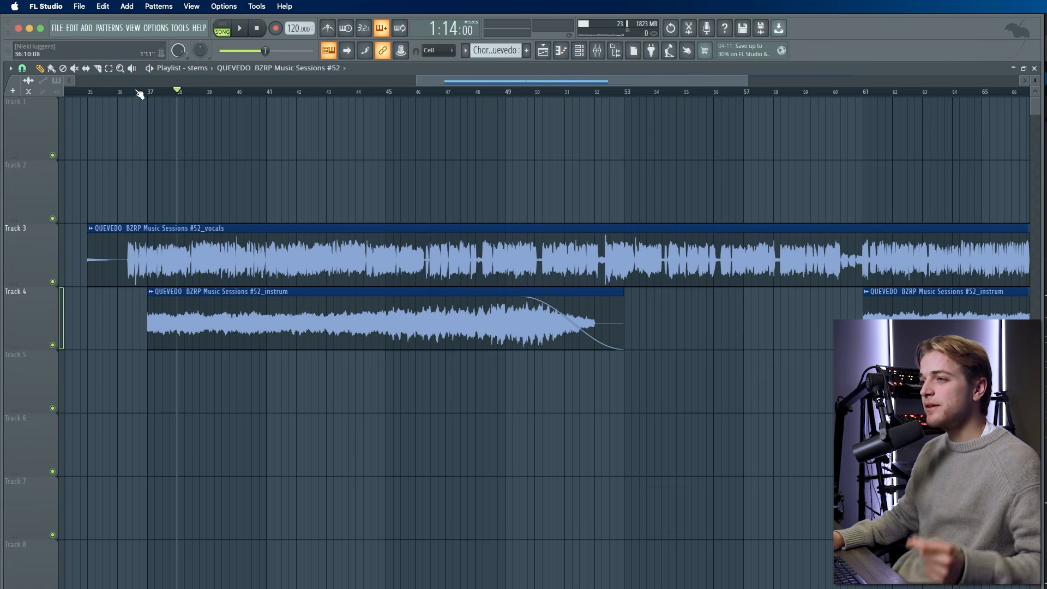
click(134, 92)
- Solo the vocals track and play it from just past bar 36
click(126, 91)
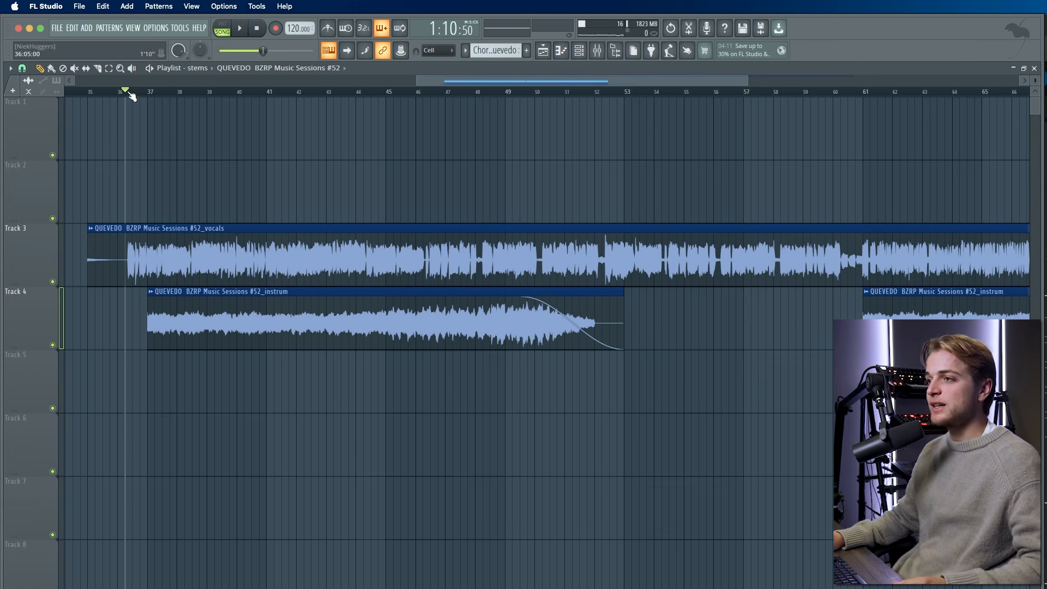
right_click(52, 282)
scroll(122, 219, up, 5)
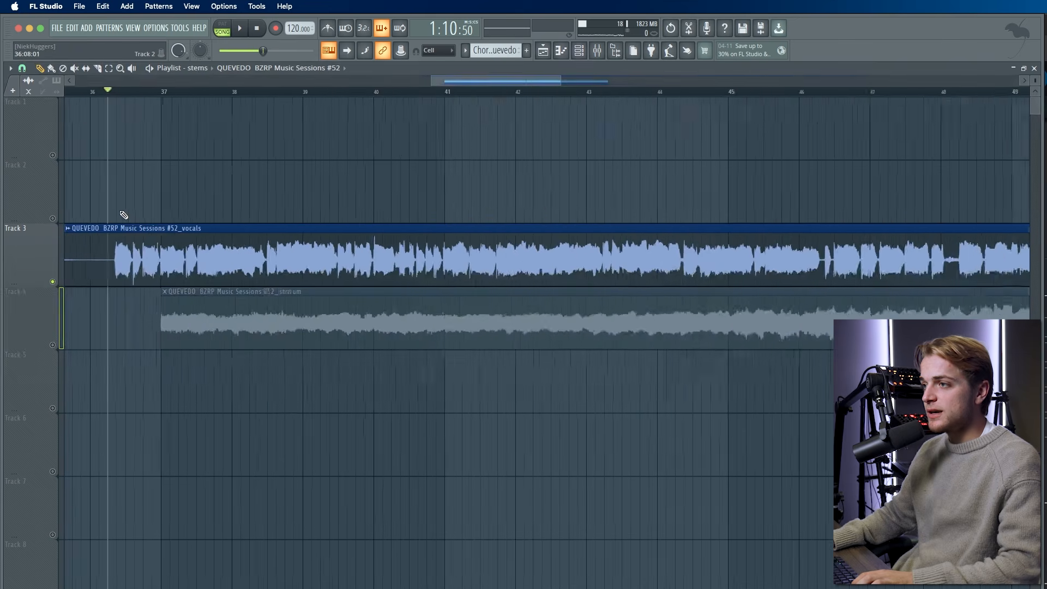
key(space)
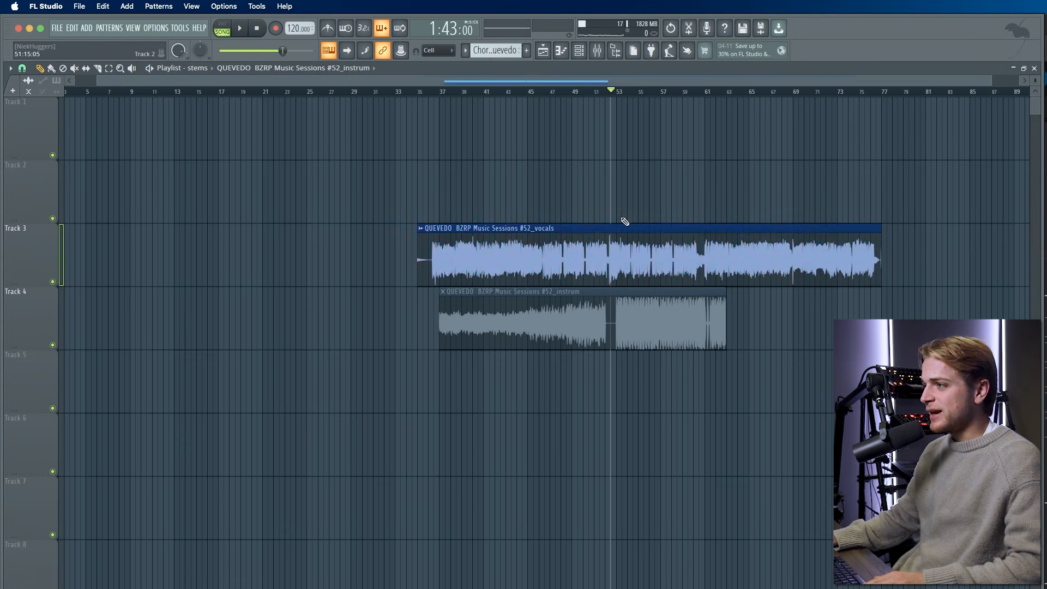
- Audition the vocals around bar 60 and at the ending from bar 117
drag(907, 160, 409, 283)
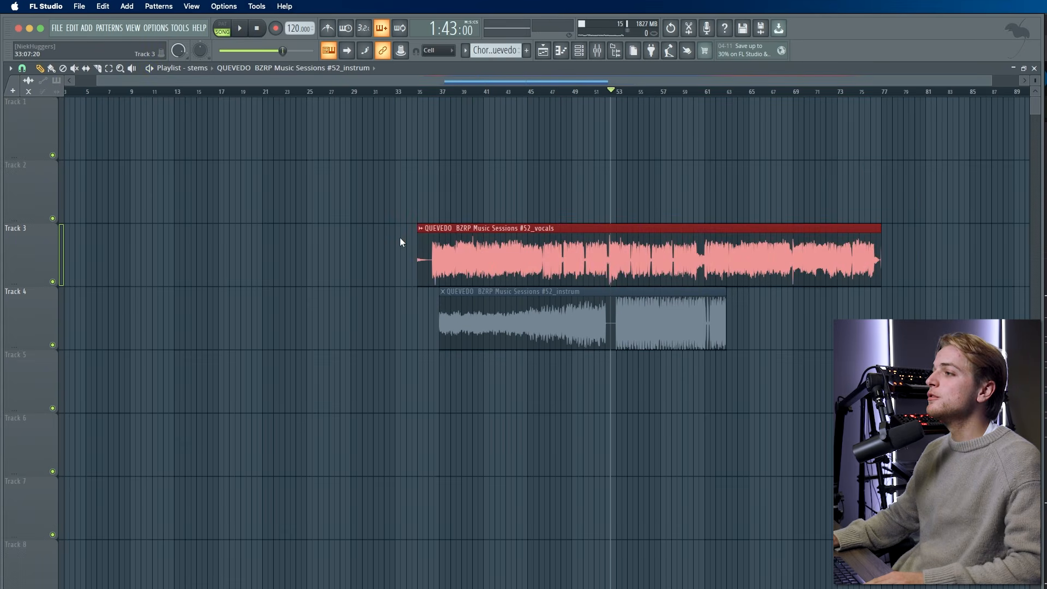
drag(664, 96, 693, 100)
scroll(708, 114, up, 5)
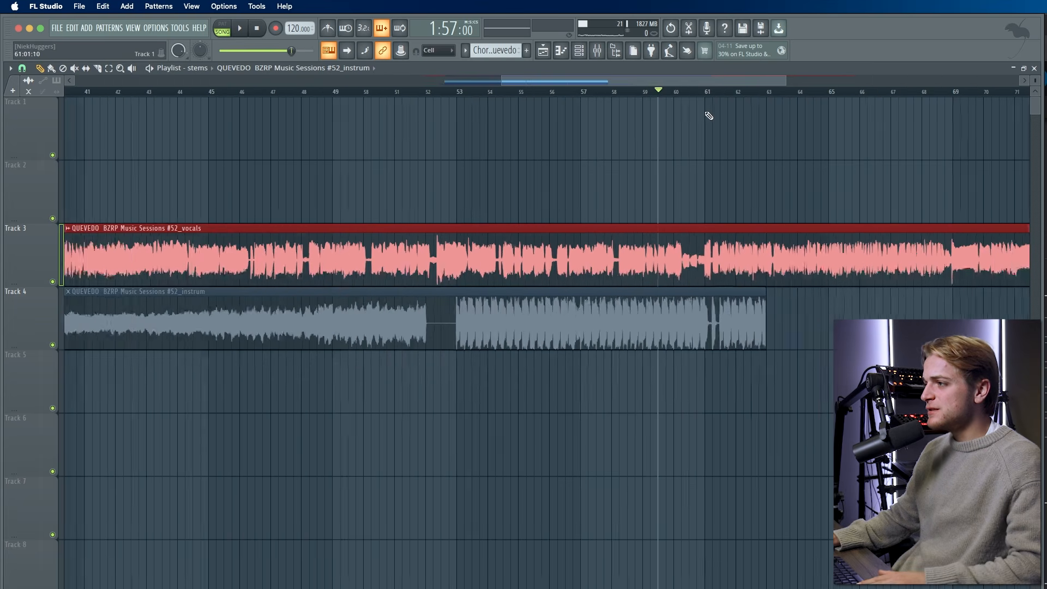
click(682, 93)
drag(682, 92, 689, 110)
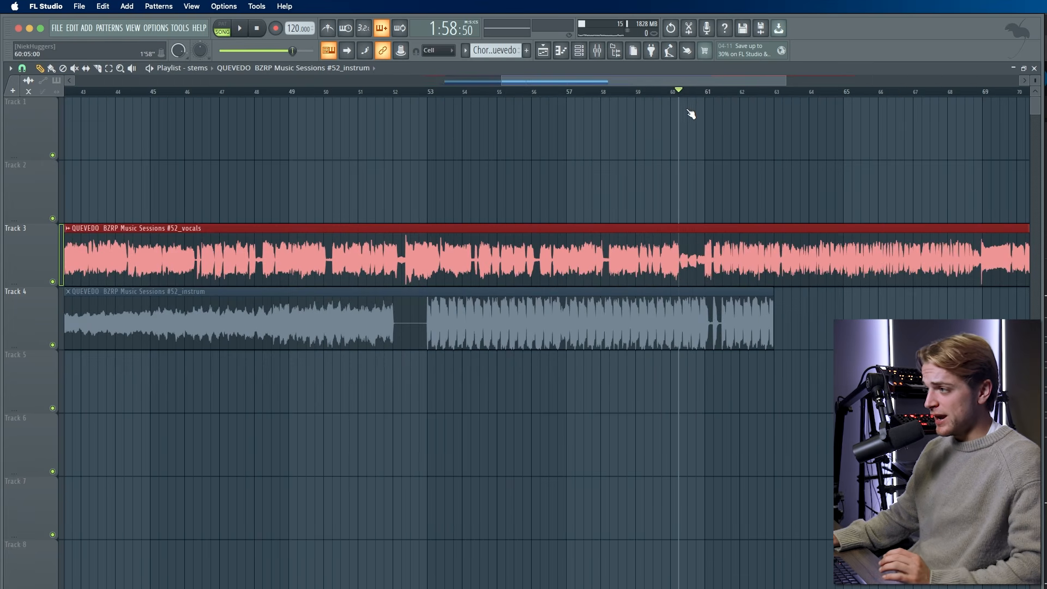
right_click(686, 114)
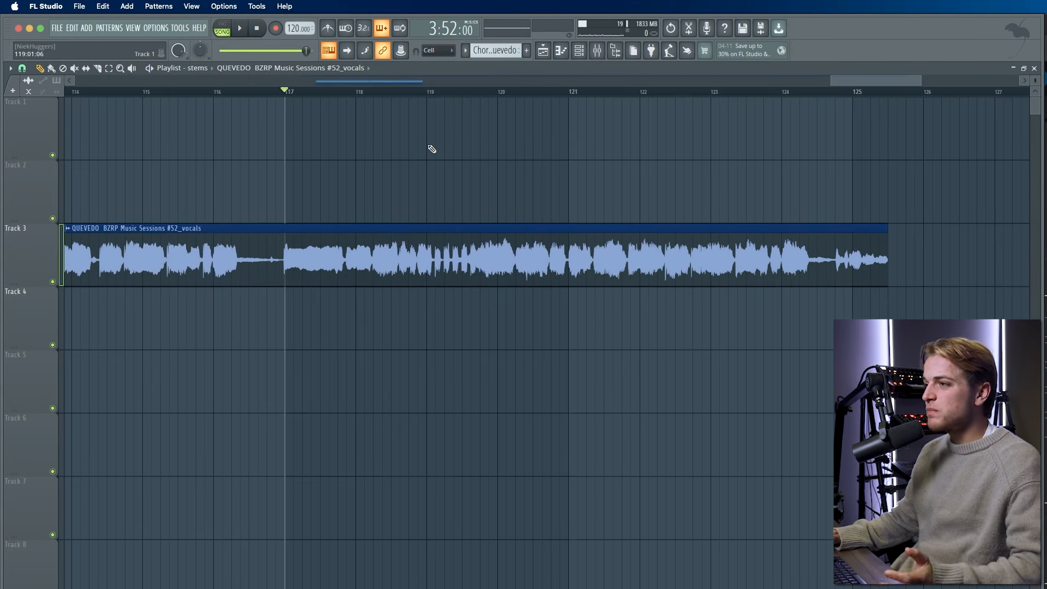
key(space)
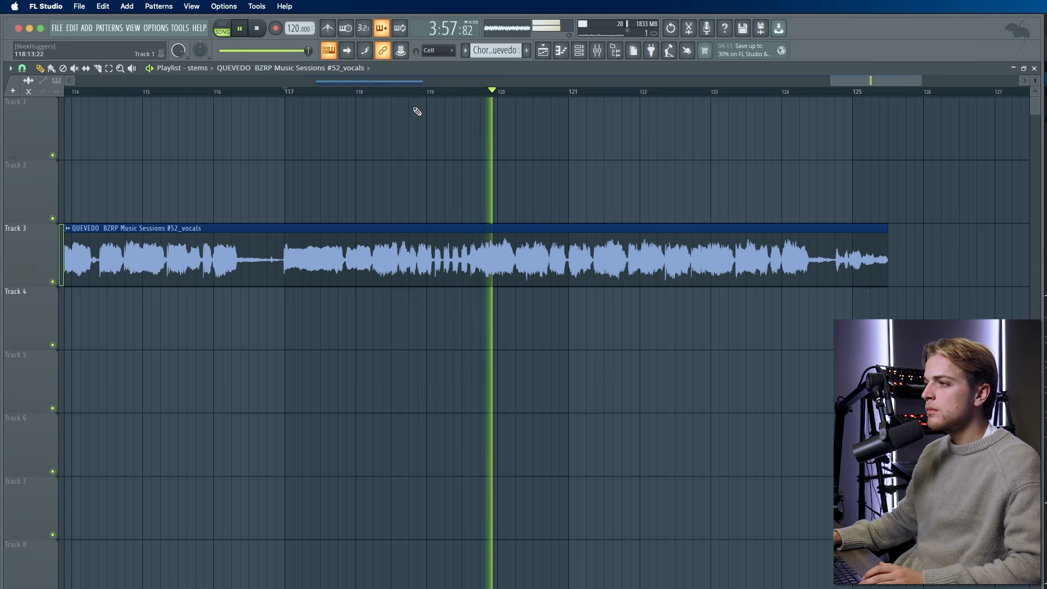
key(space)
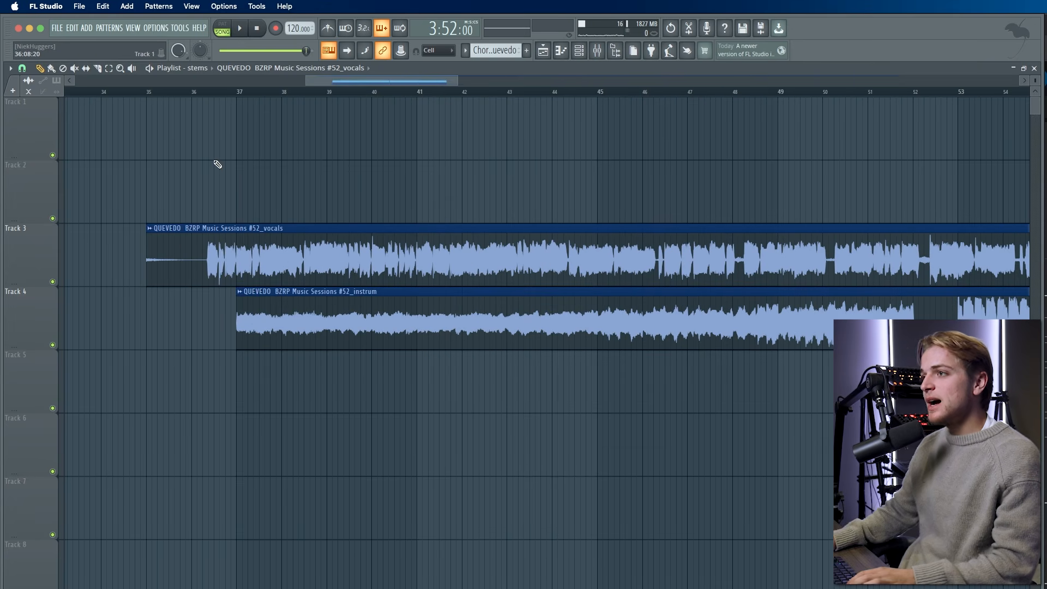
- Slice the instrumental clip at bar 45 and solo Track 4
scroll(355, 172, left, 1)
scroll(355, 172, down, 8)
scroll(357, 289, up, 6)
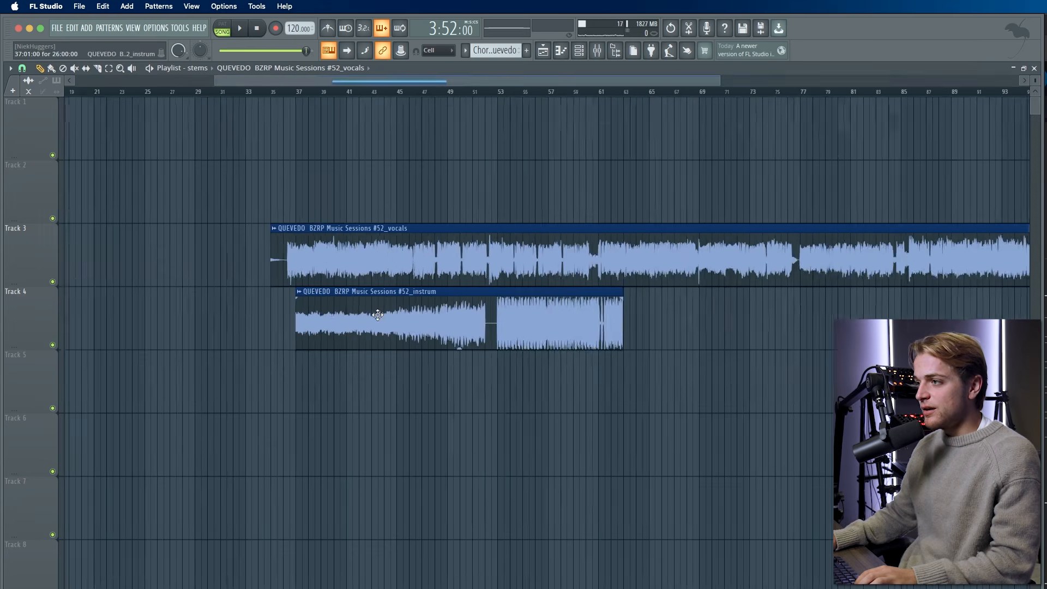
click(97, 69)
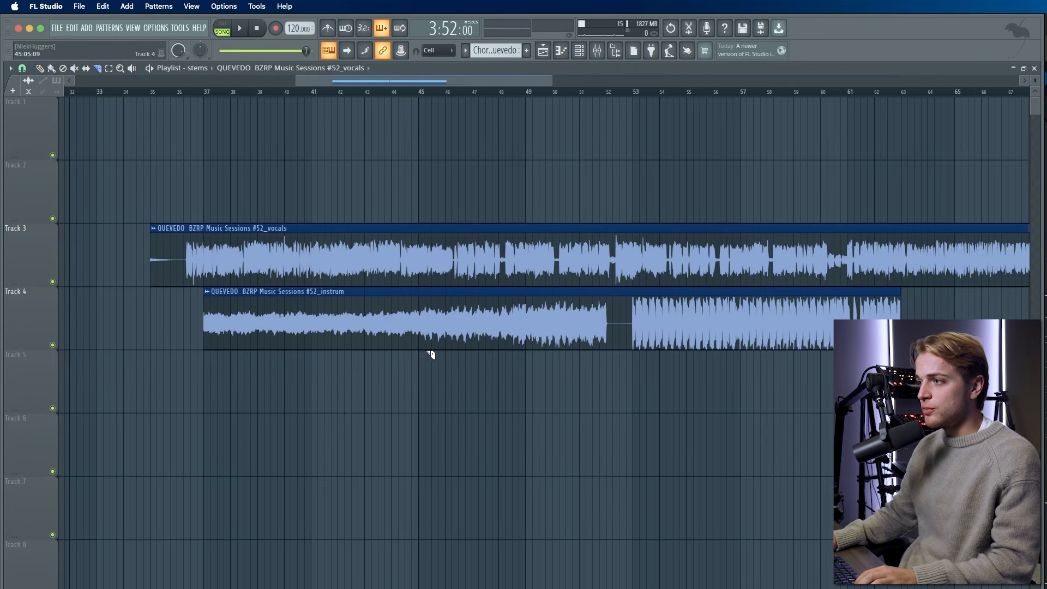
click(421, 297)
ctrl+click(53, 345)
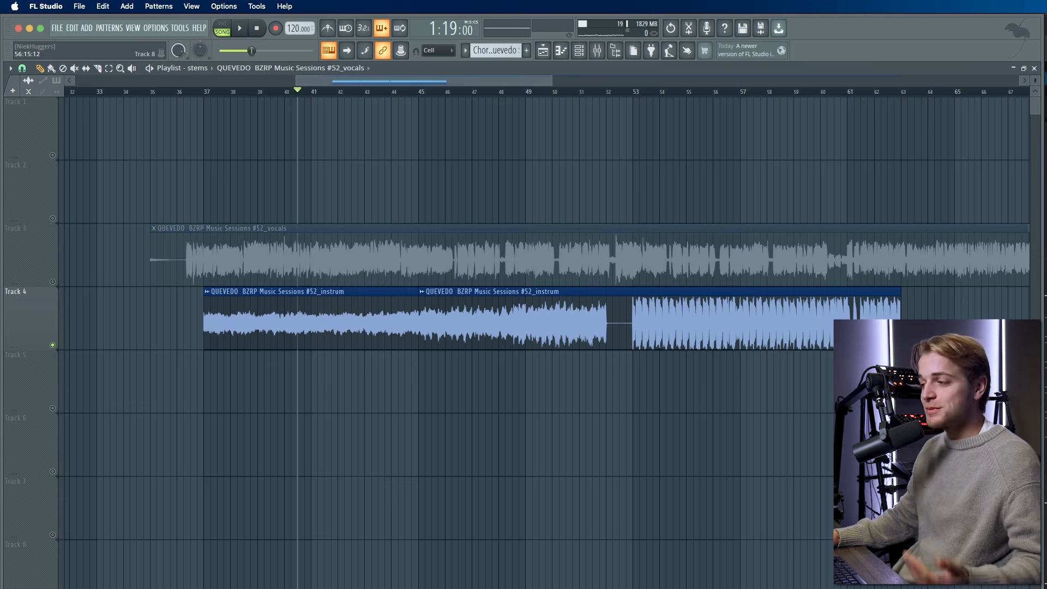
- In Ableton Live, select the Chords + Bass Quevedo clip and view its convert-to-MIDI options
key(super+Tab)
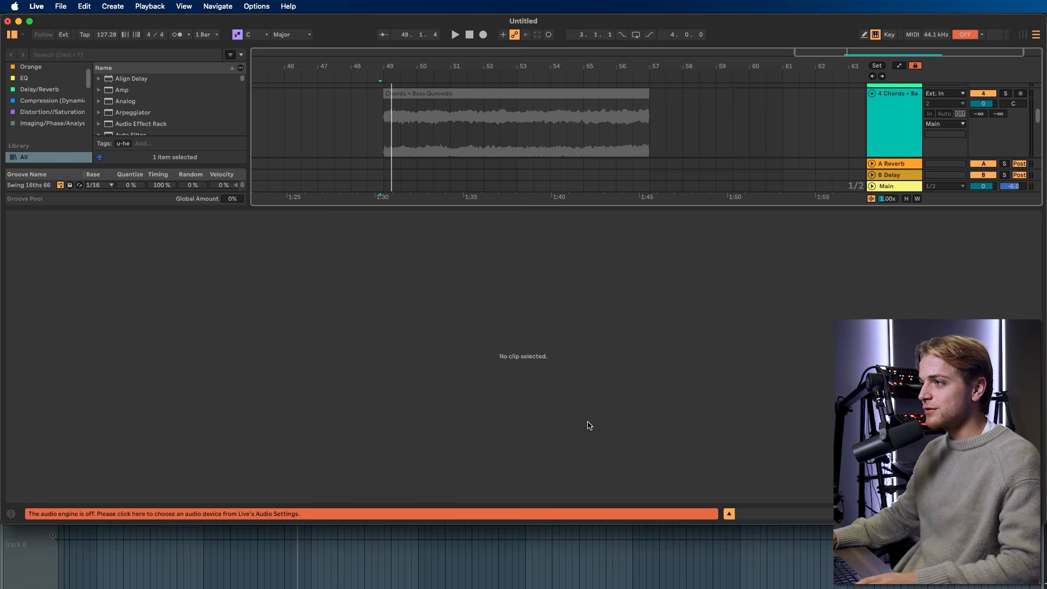
right_click(525, 242)
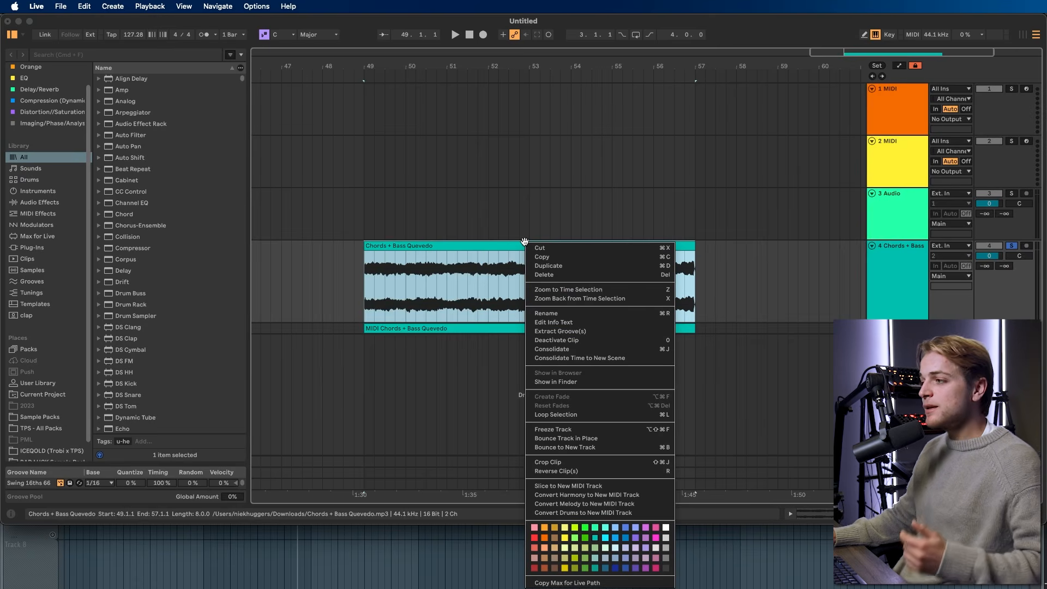
click(474, 287)
click(447, 243)
right_click(451, 243)
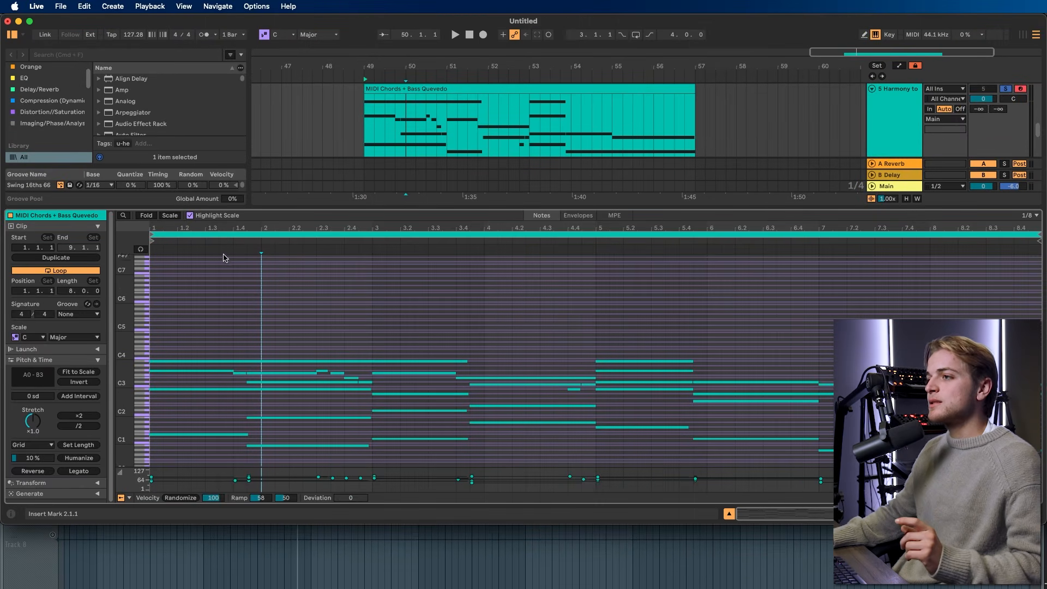
- Play the Chords + Bass Quevedo clip from bar 49, dismissing its options menu afterward
scroll(289, 319, down, 2)
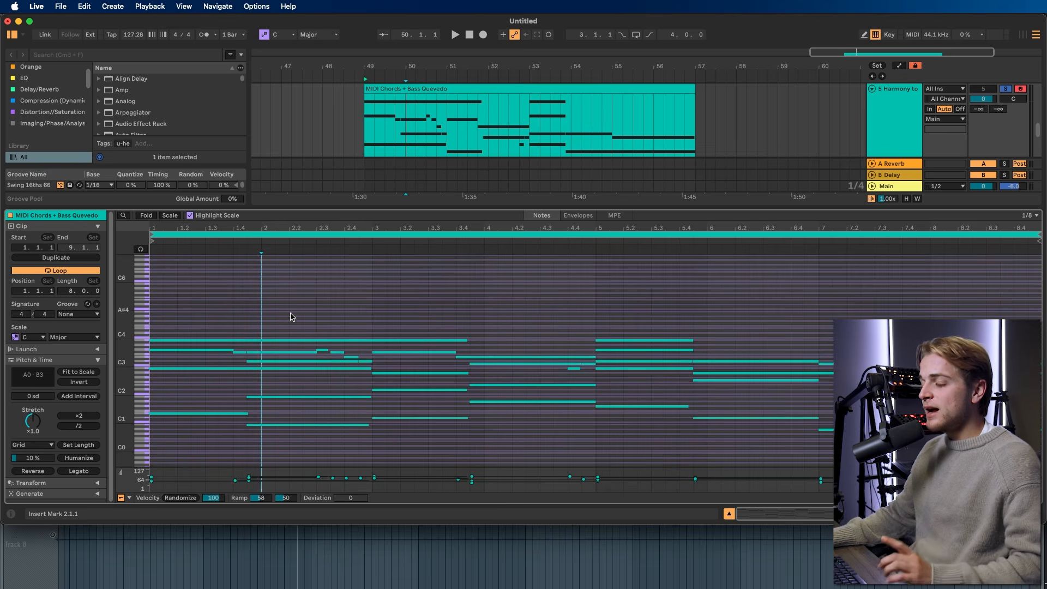
click(363, 143)
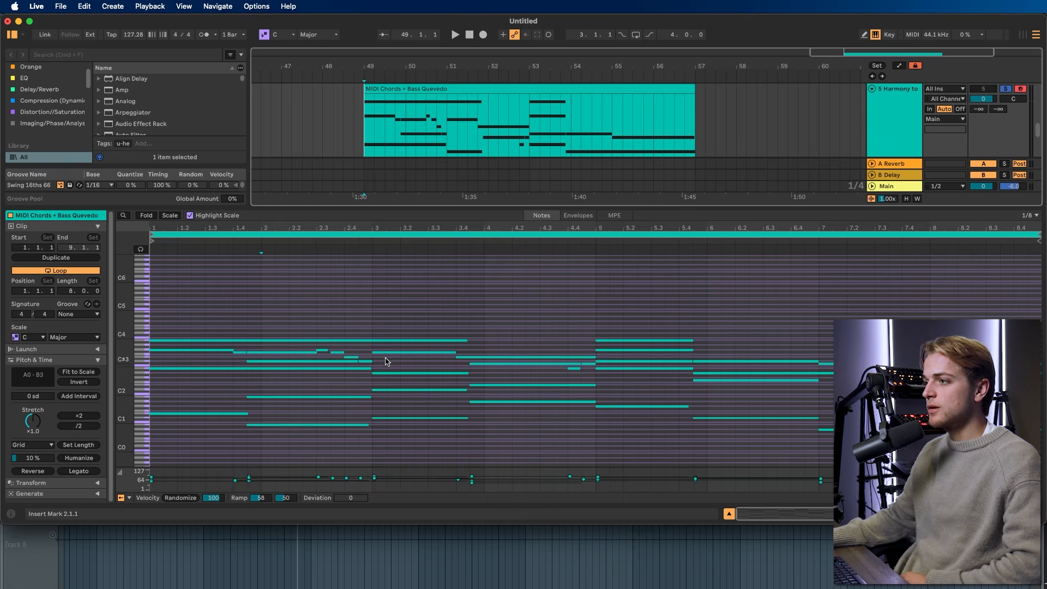
right_click(518, 281)
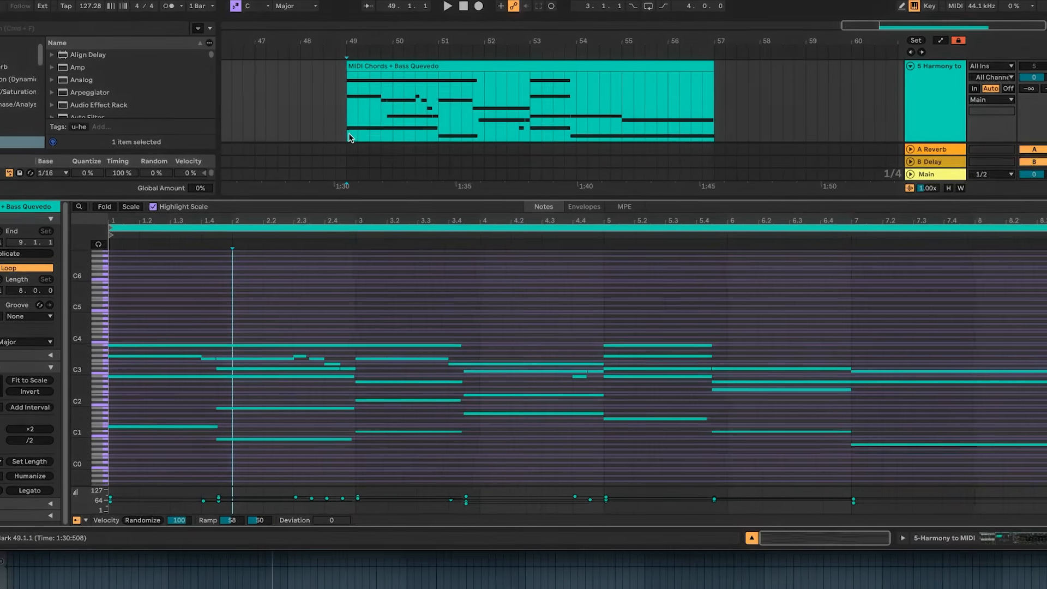
click(363, 152)
key(space)
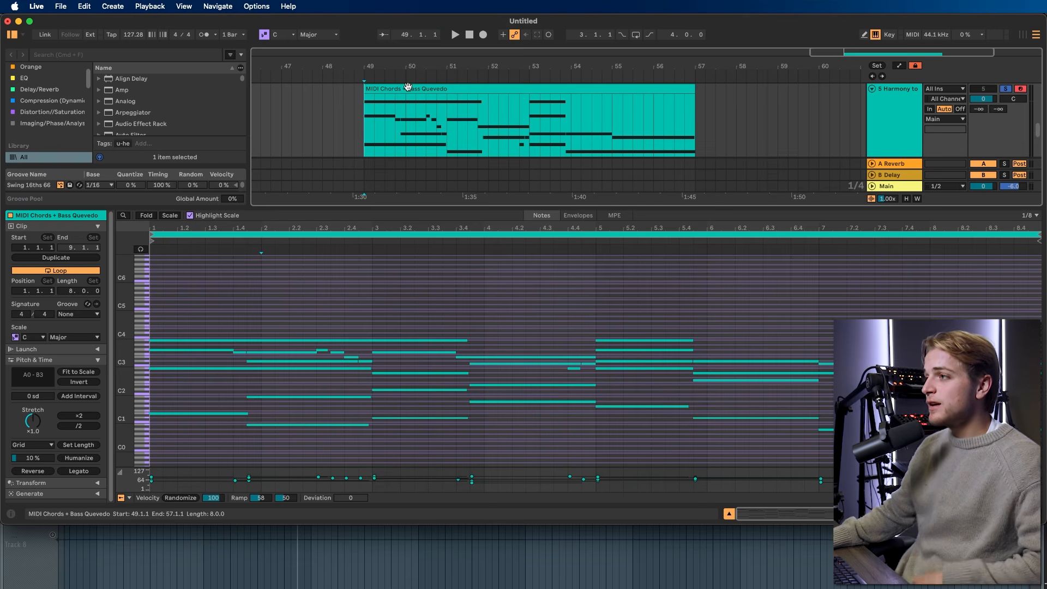
right_click(408, 86)
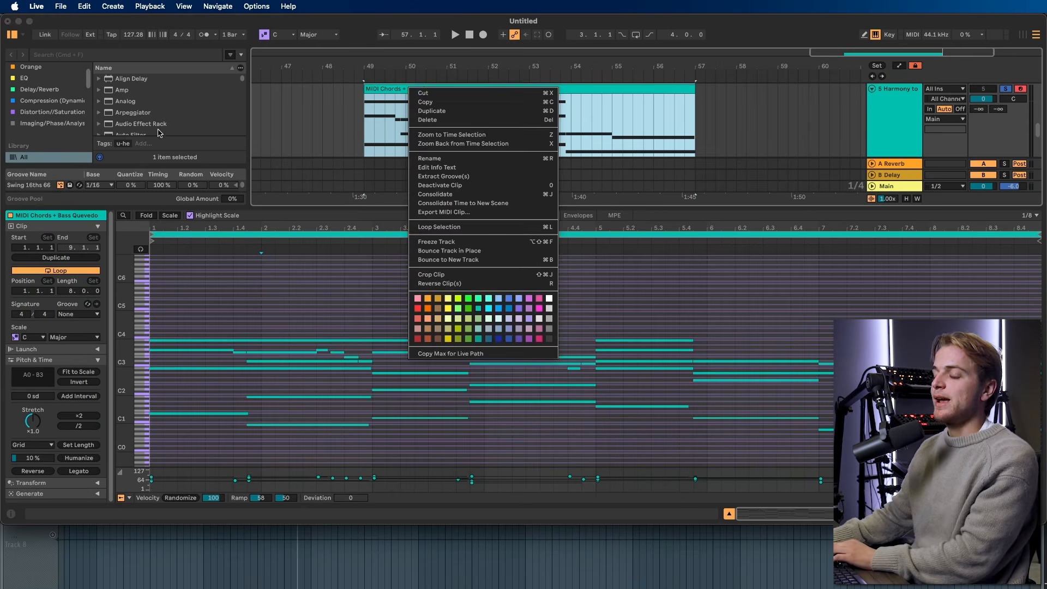
click(353, 194)
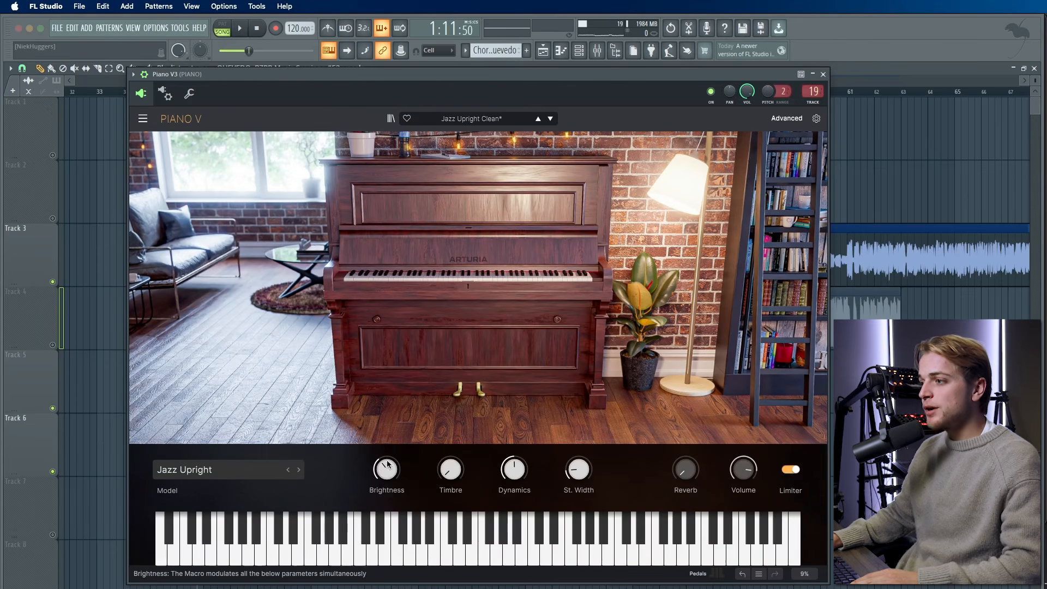
- Close the Piano V3 window and play the arrangement with the Chords & Bass Quevedo clips
drag(702, 99, 689, 104)
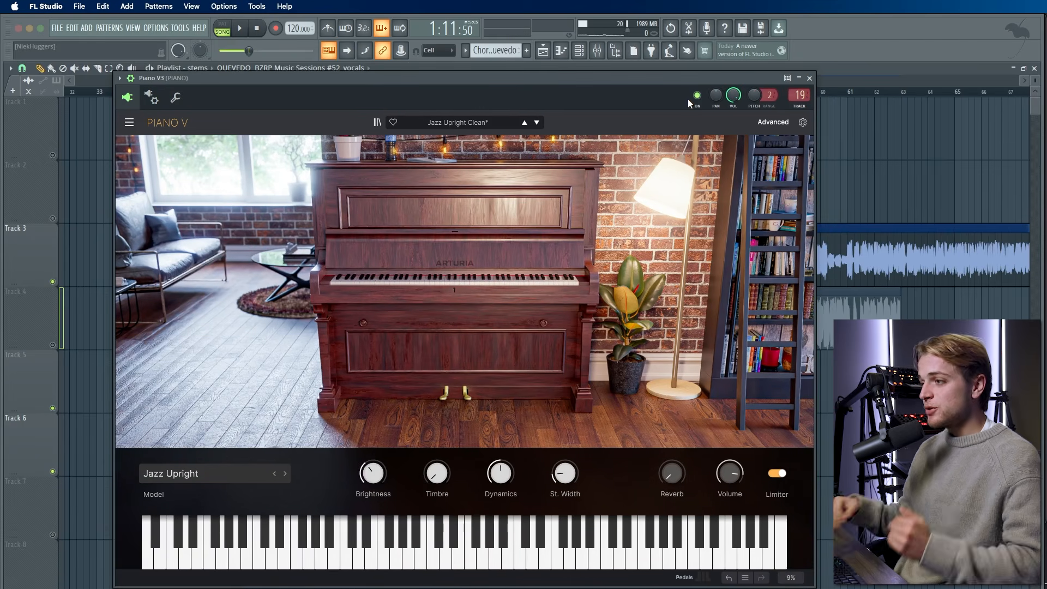
click(810, 78)
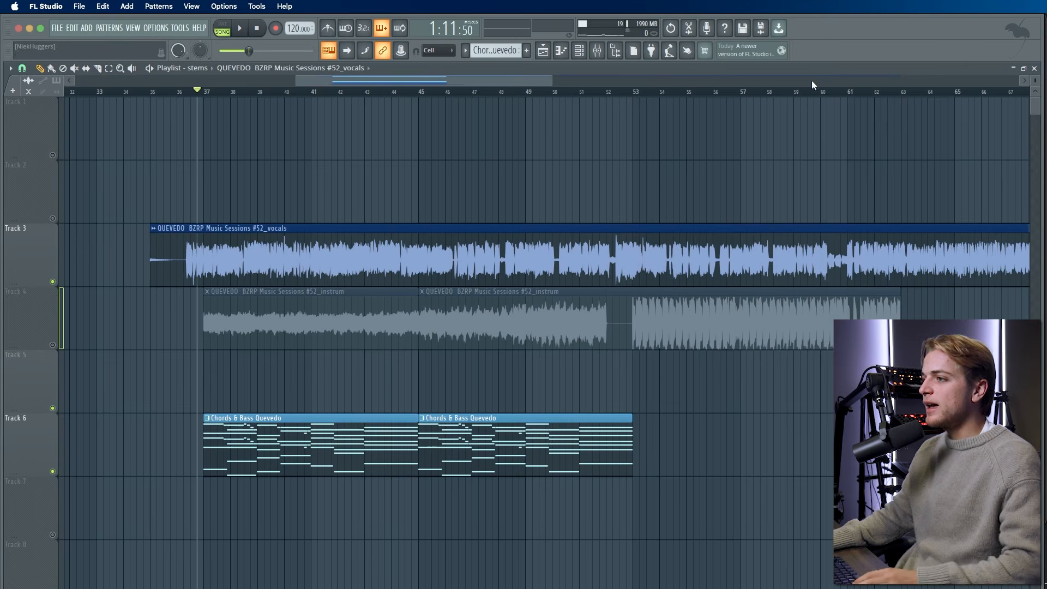
key(space)
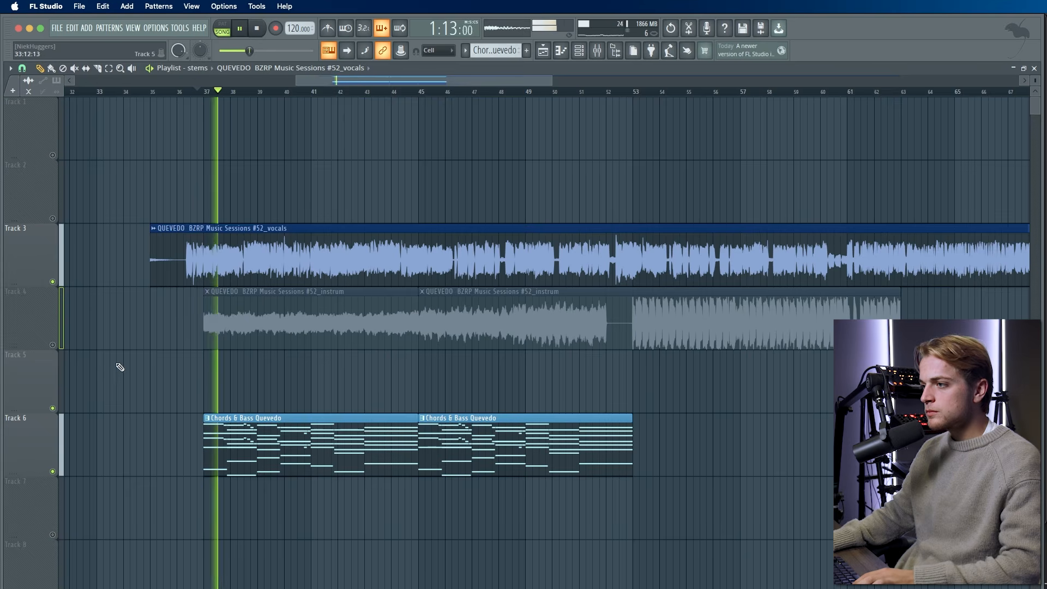
scroll(132, 377, up, 1)
scroll(133, 377, down, 1)
scroll(149, 377, up, 1)
scroll(385, 457, up, 2)
scroll(385, 457, down, 5)
scroll(386, 459, up, 5)
scroll(385, 446, down, 3)
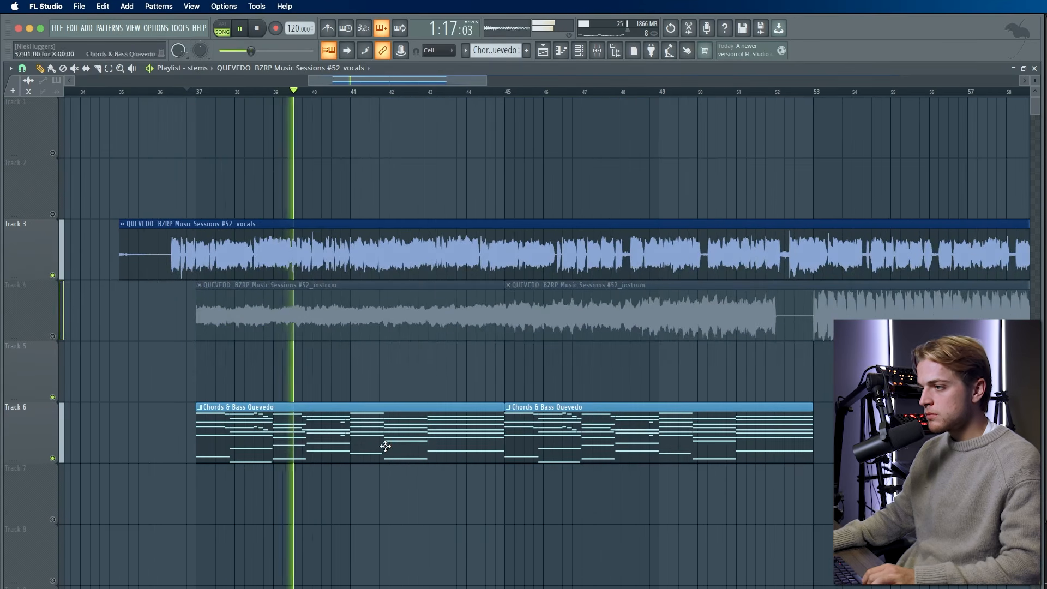
scroll(420, 443, down, 1)
scroll(425, 439, up, 1)
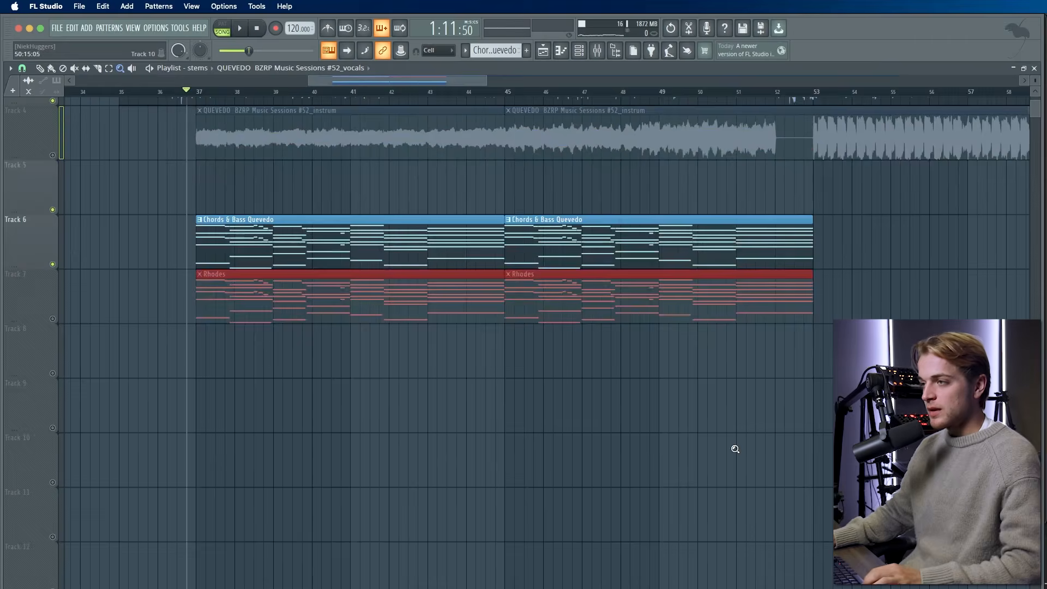
- Toggle the Rhodes clips with the Mute tool and unmute Track 7, then restore the Paint tool
scroll(736, 448, up, 3)
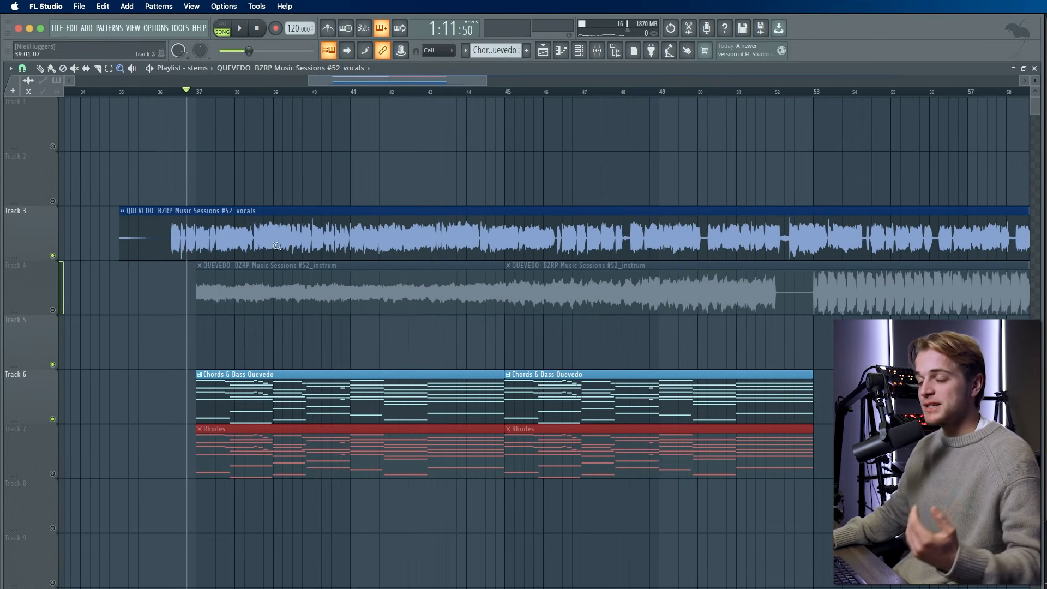
click(75, 68)
click(609, 475)
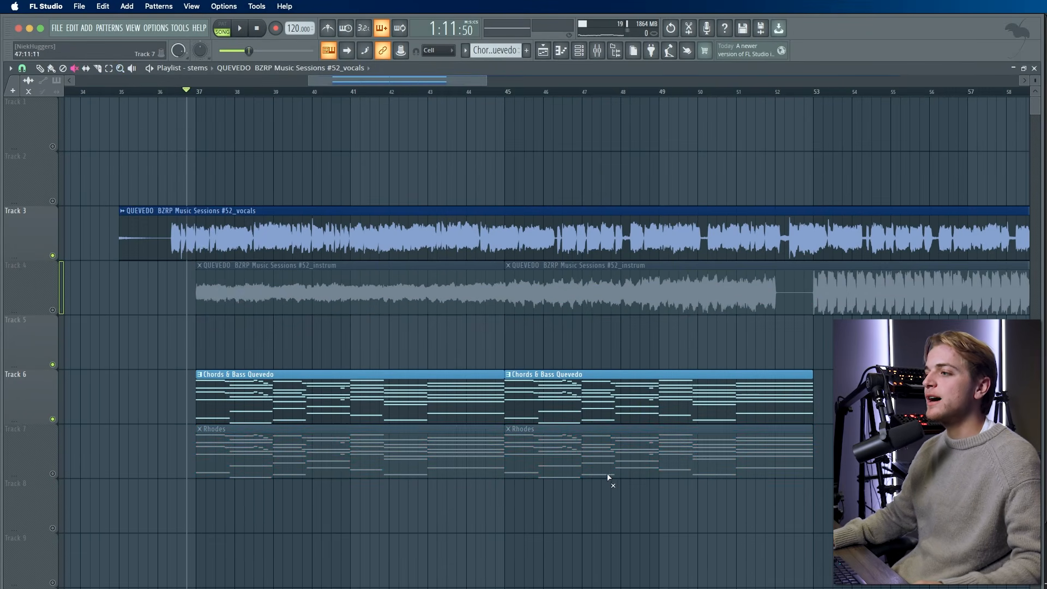
click(58, 474)
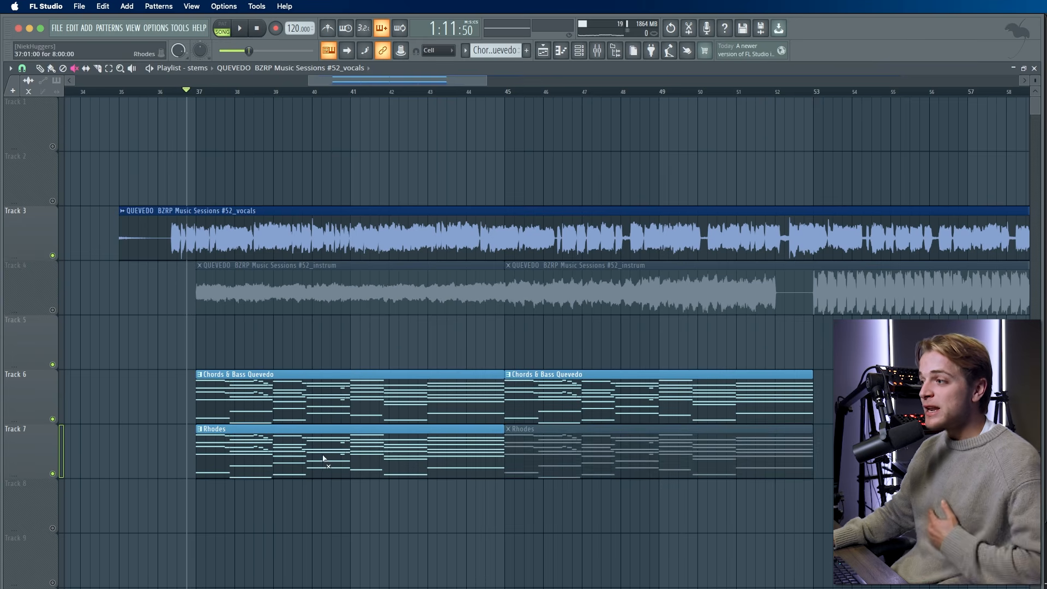
click(51, 69)
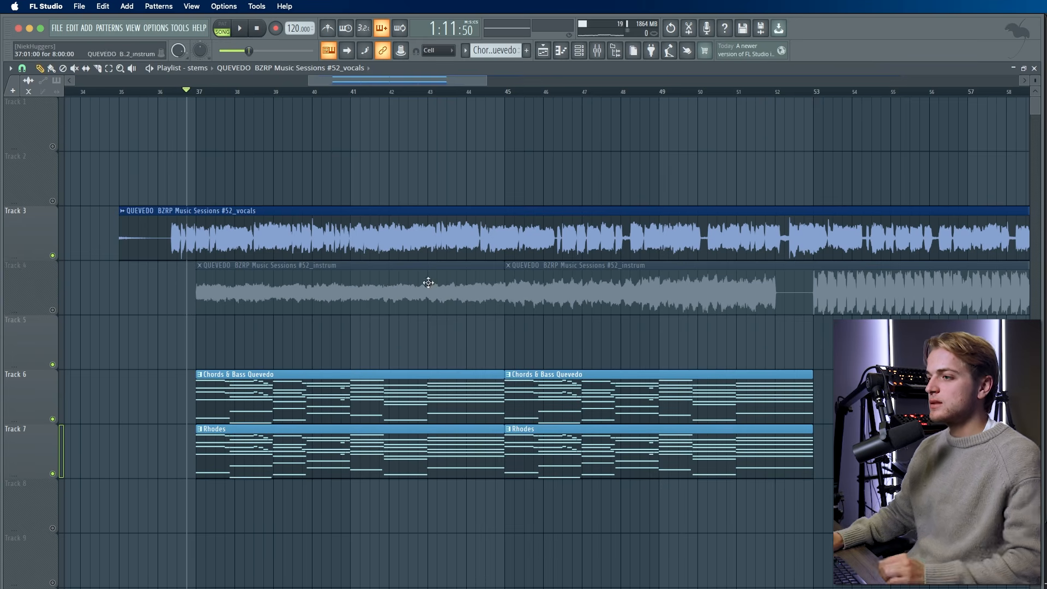
- Open the Rhodes pattern in the piano roll and zoom out to its eight bars of chords
double_click(336, 440)
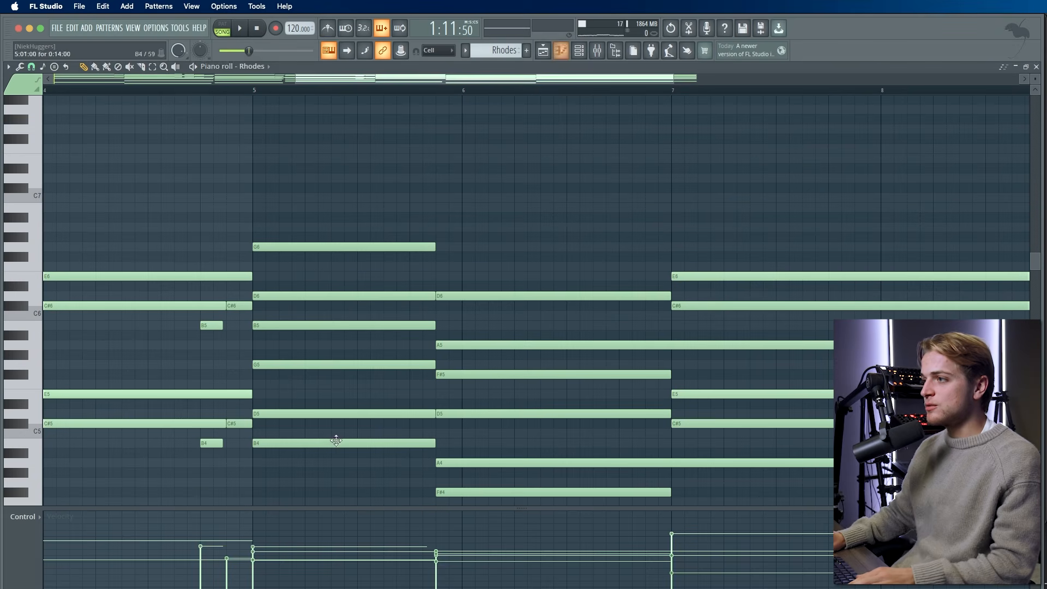
click(582, 52)
click(582, 52)
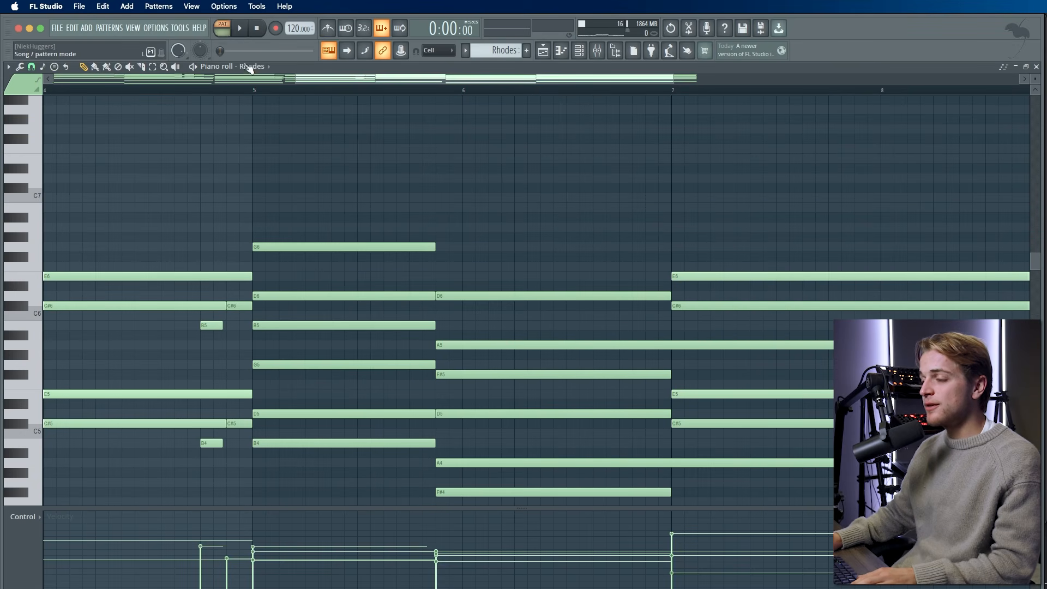
scroll(339, 139, down, 3)
scroll(349, 126, down, 2)
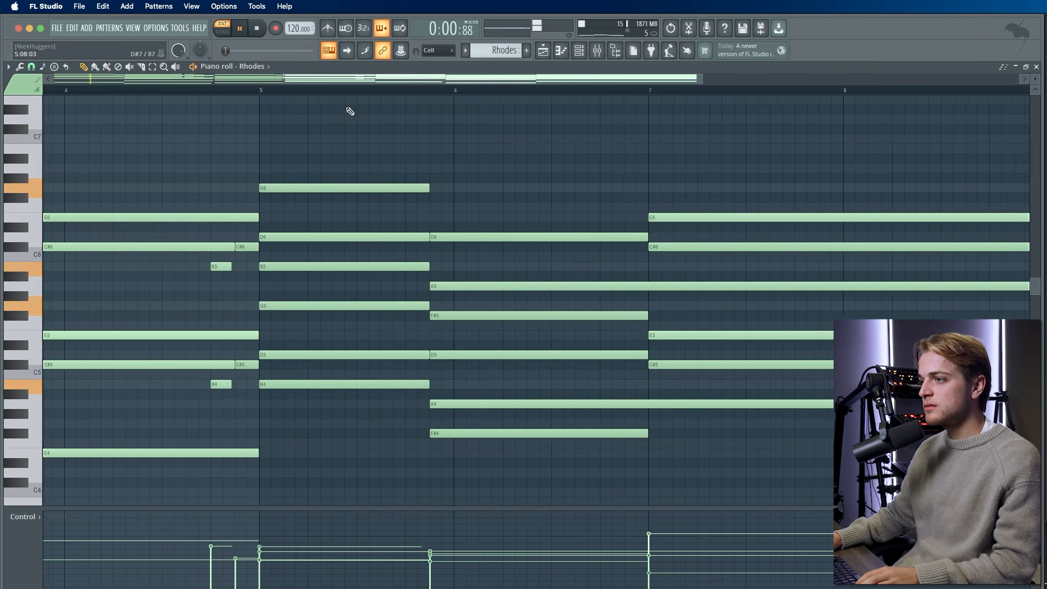
scroll(362, 158, down, 5)
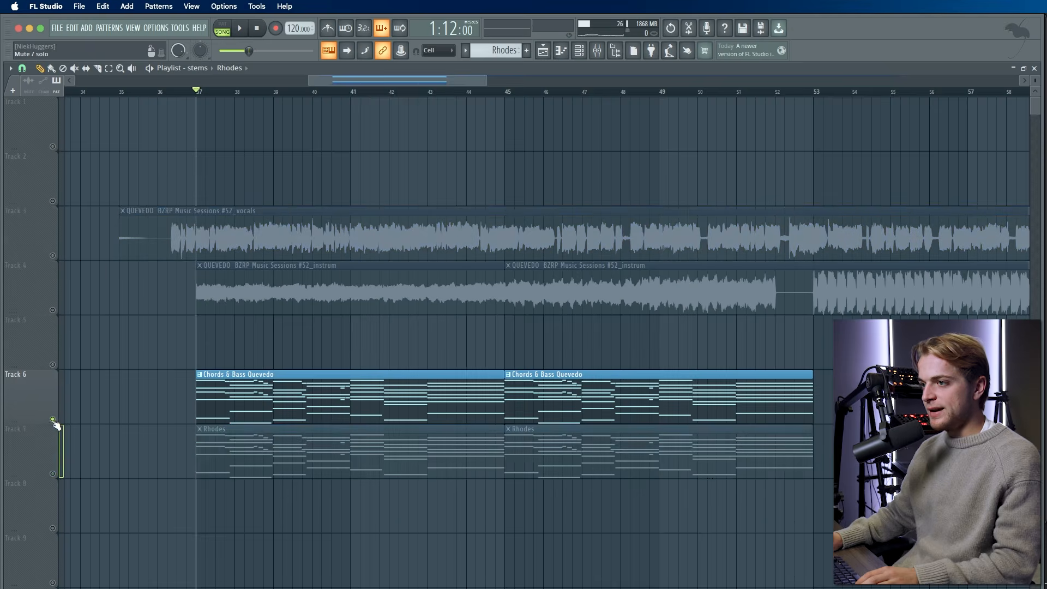
- Unmute the Rhodes track and play the arrangement
click(60, 479)
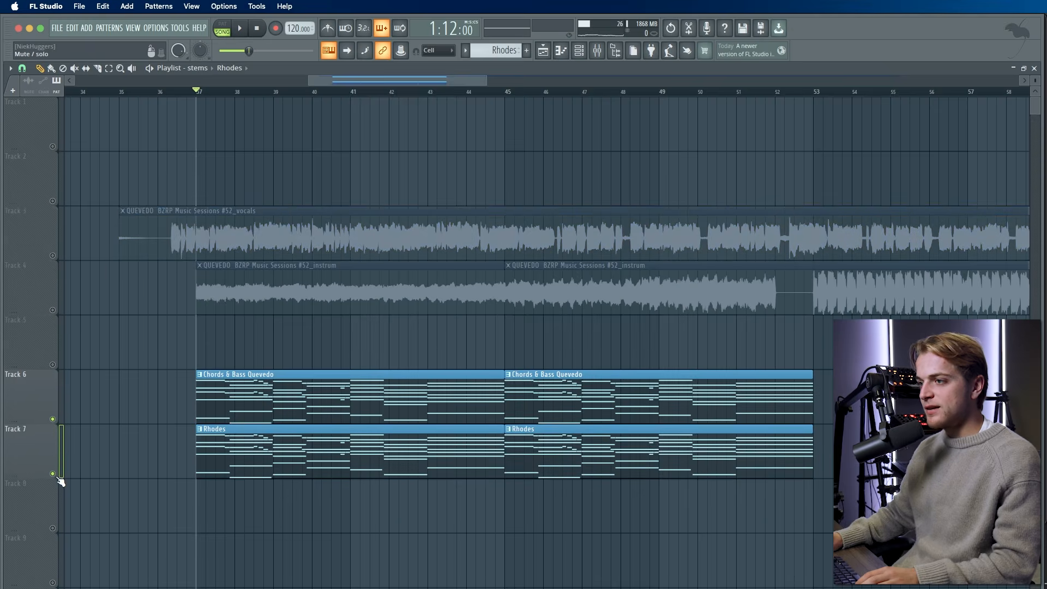
scroll(120, 450, down, 2)
scroll(131, 447, up, 2)
key(space)
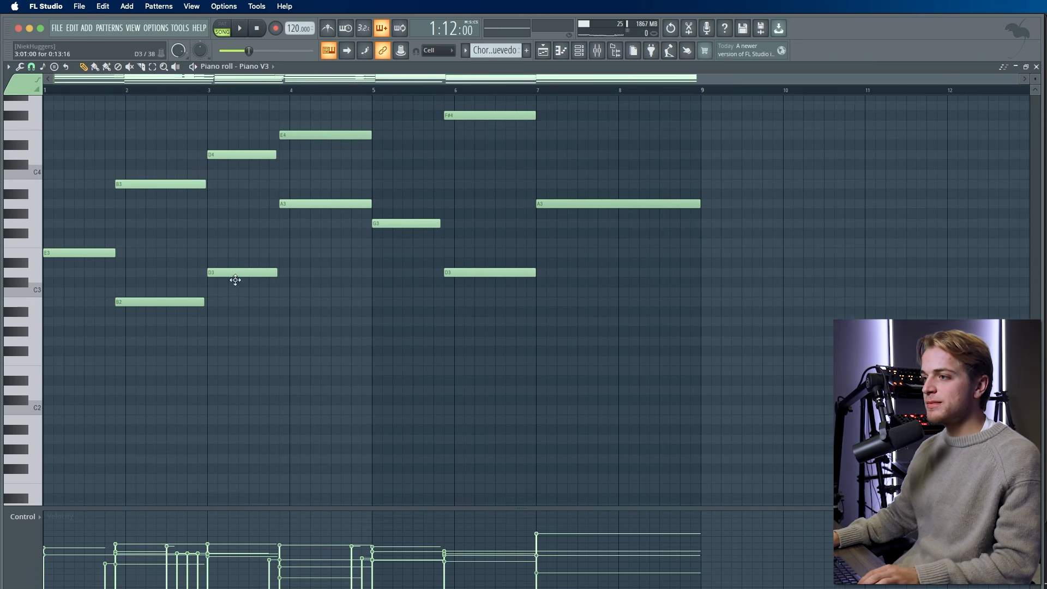
- Marquee-select the low notes in the Piano V3 piano roll
scroll(193, 286, up, 3)
drag(58, 283, 256, 363)
drag(290, 213, 627, 439)
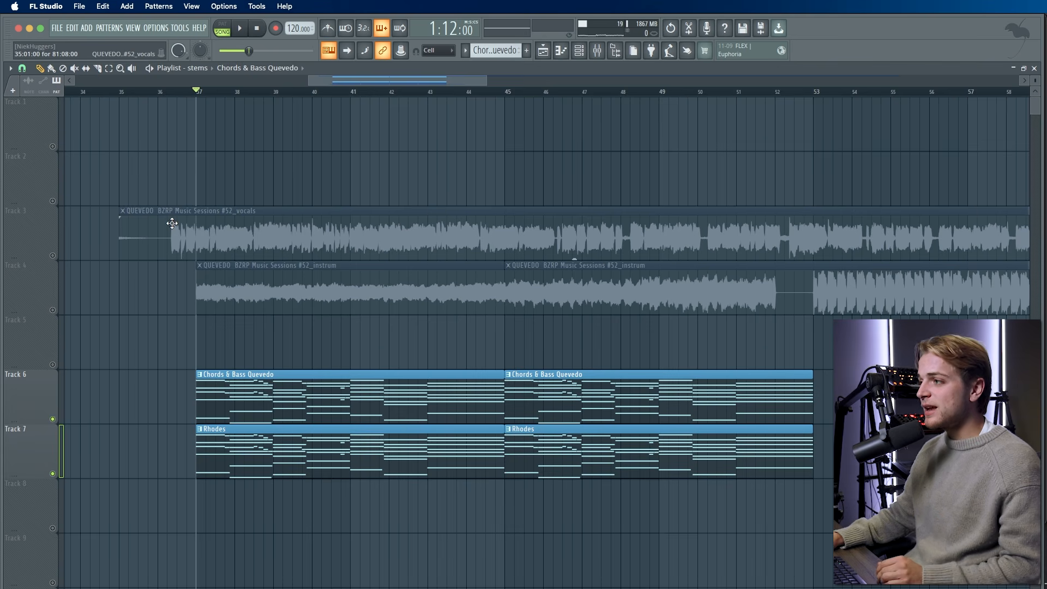
scroll(172, 223, down, 3)
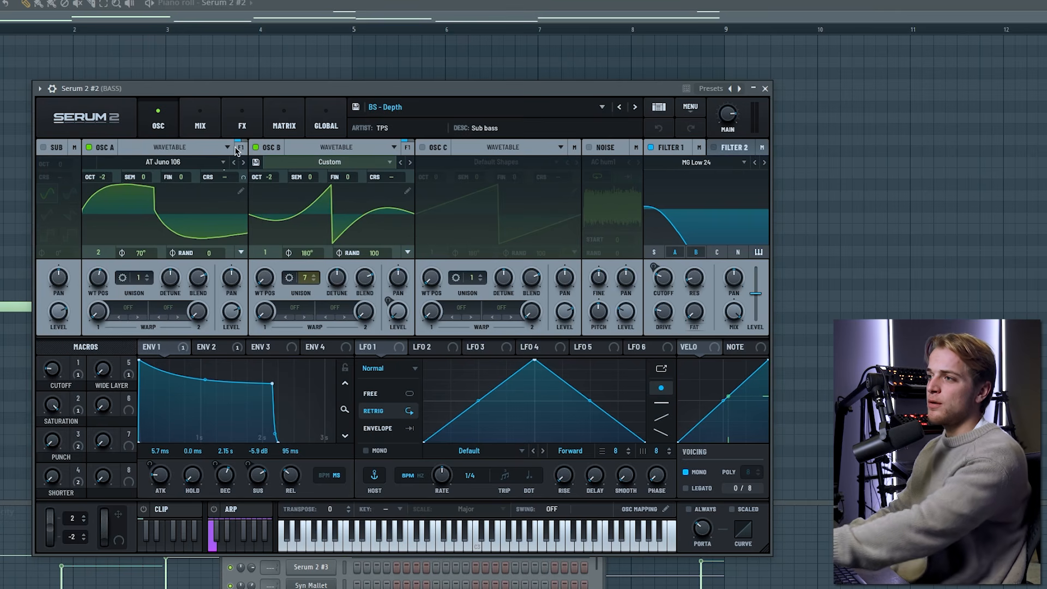
- Check Serum's FX tab and the mixer insert, then close Serum, the Mixer and Parametric EQ
click(240, 137)
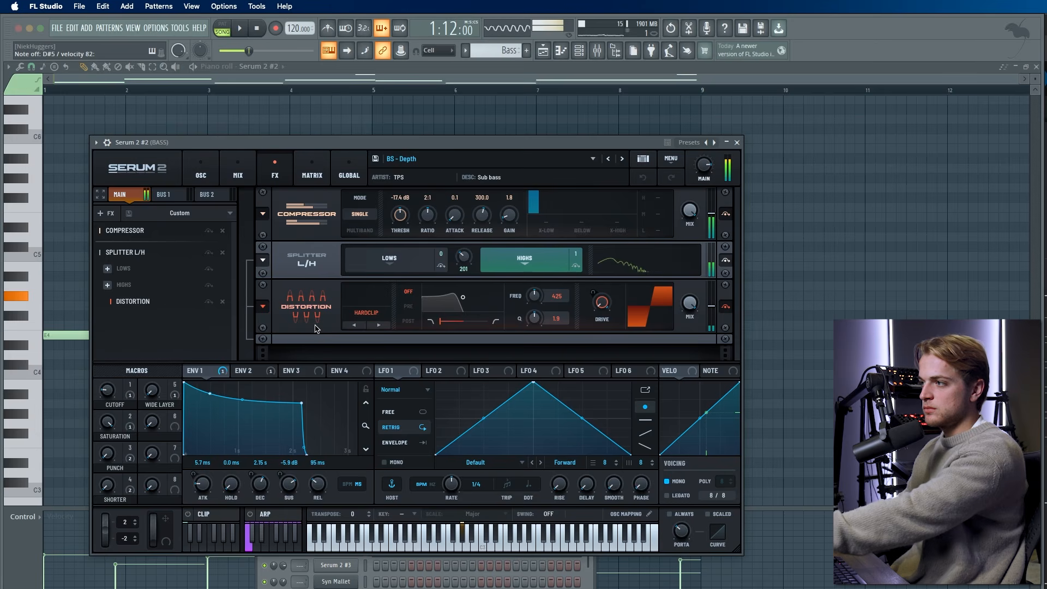
click(738, 143)
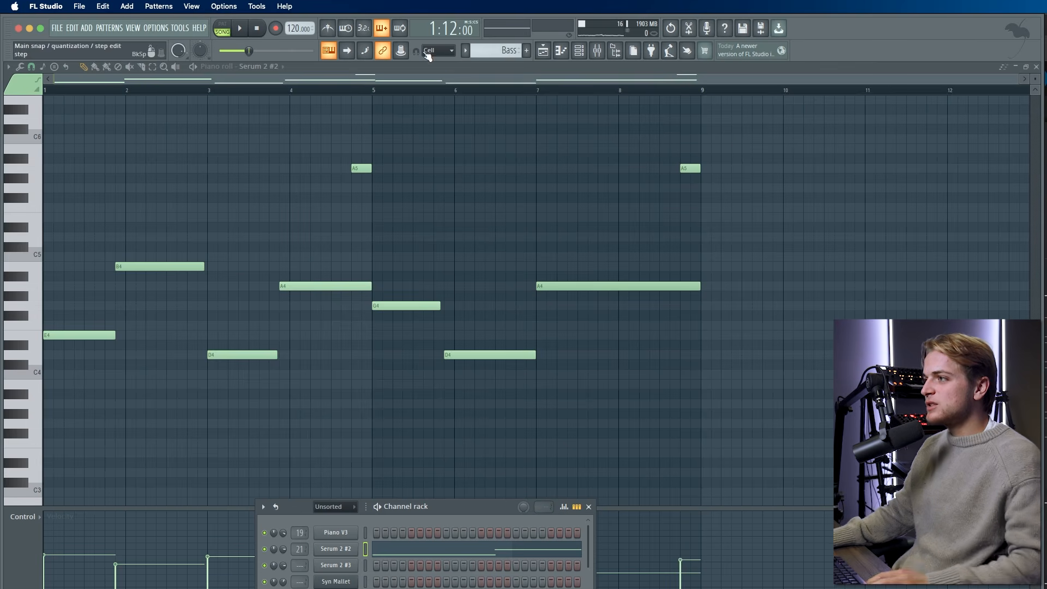
click(597, 51)
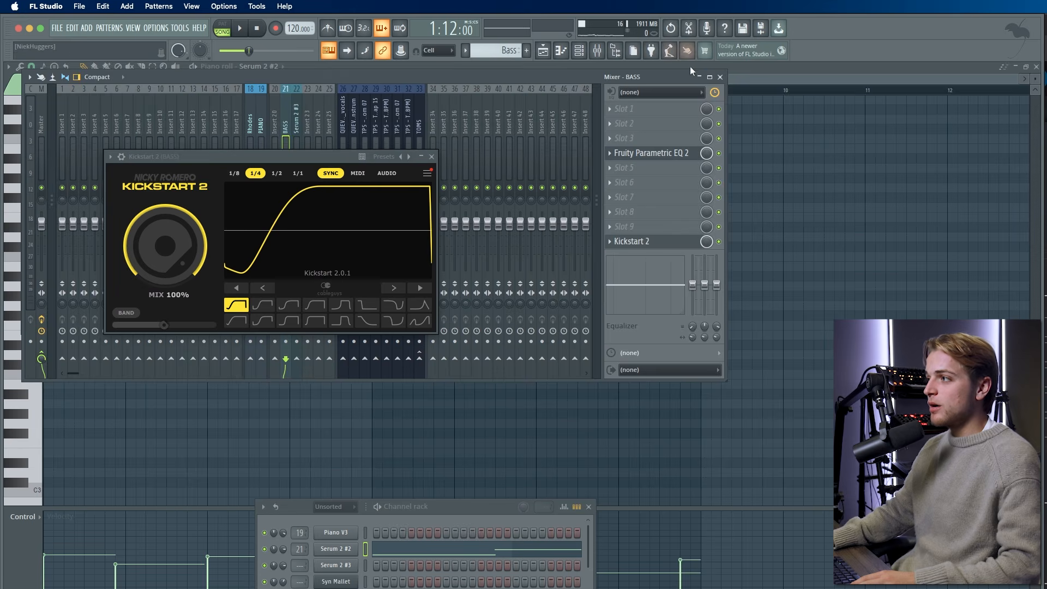
click(720, 77)
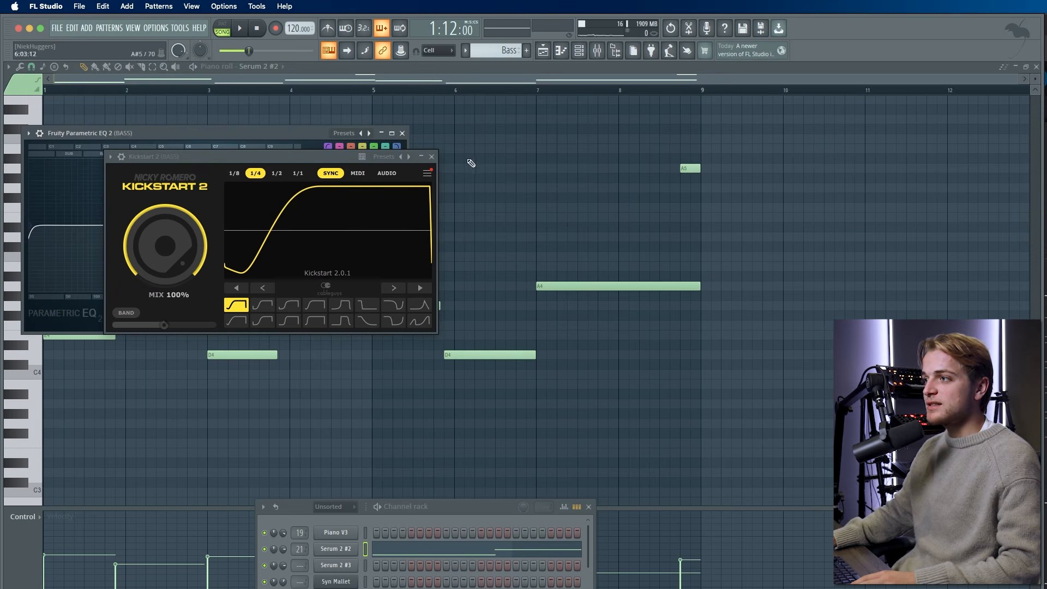
click(402, 133)
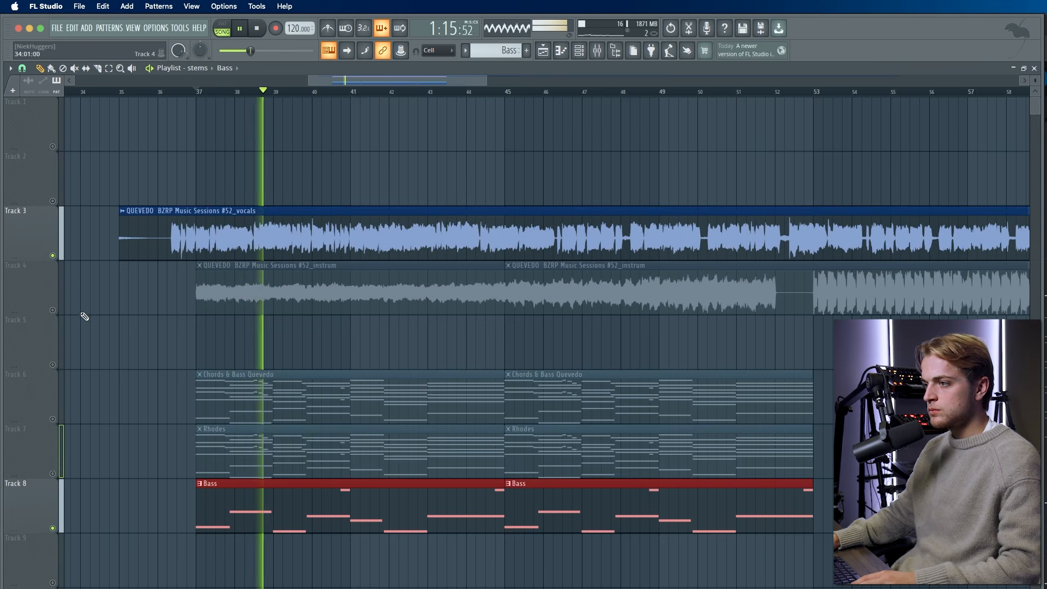
- Unmute the Chords & Bass Quevedo and Rhodes tracks, then select the two A5 notes
scroll(82, 326, up, 2)
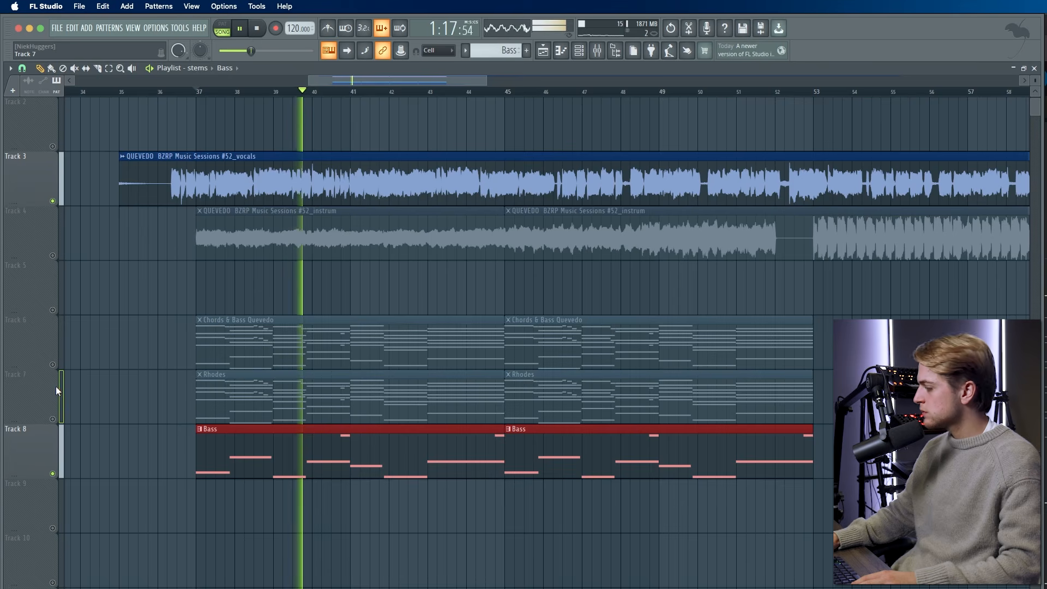
click(53, 364)
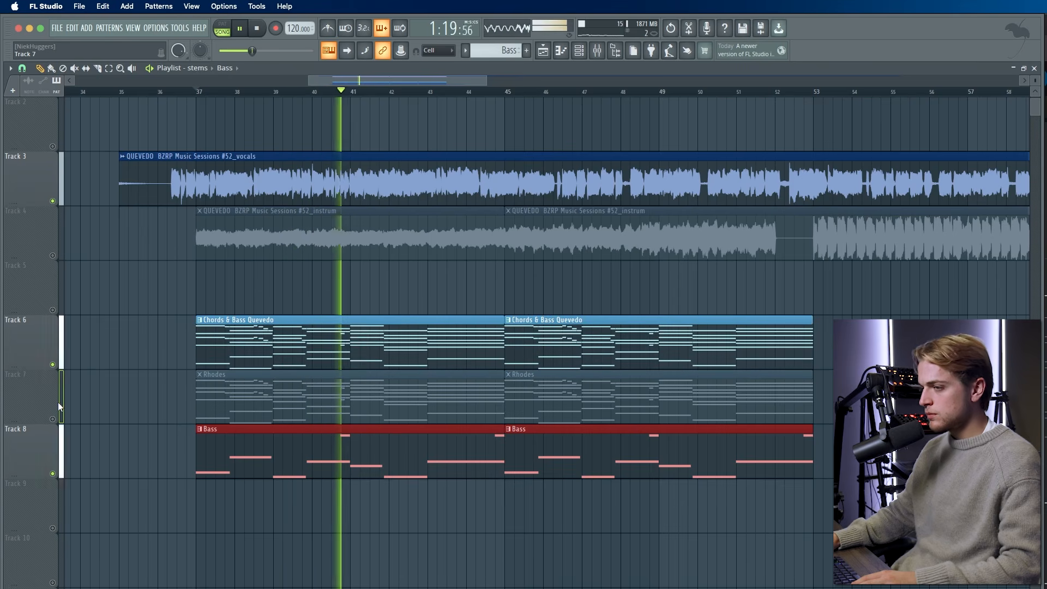
click(55, 411)
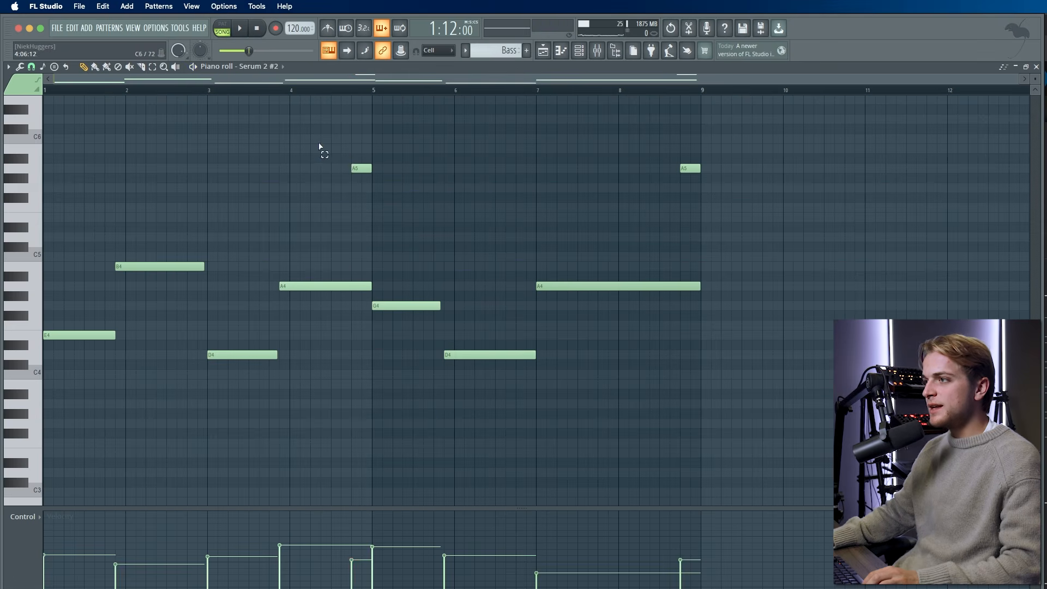
drag(319, 145, 700, 183)
mouse_move(717, 208)
mouse_down()
mouse_move(333, 181)
mouse_move(332, 171)
mouse_up()
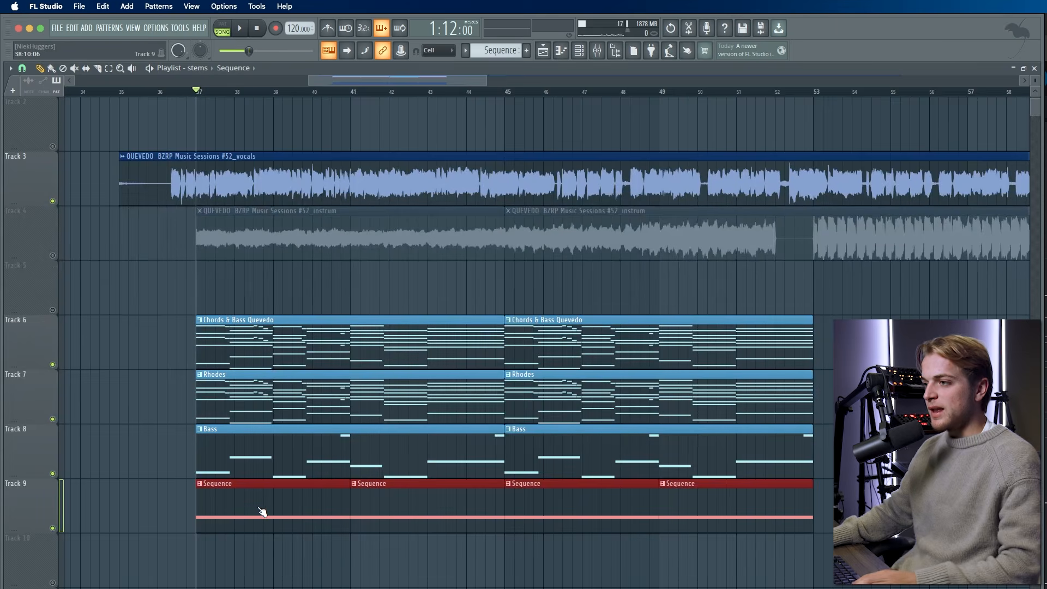
double_click(262, 508)
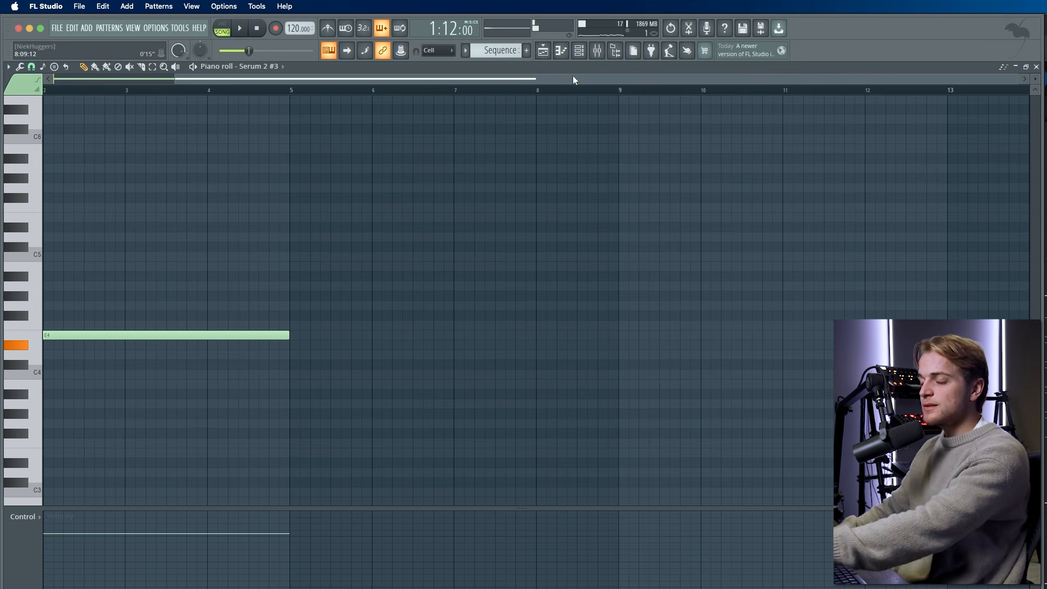
click(579, 50)
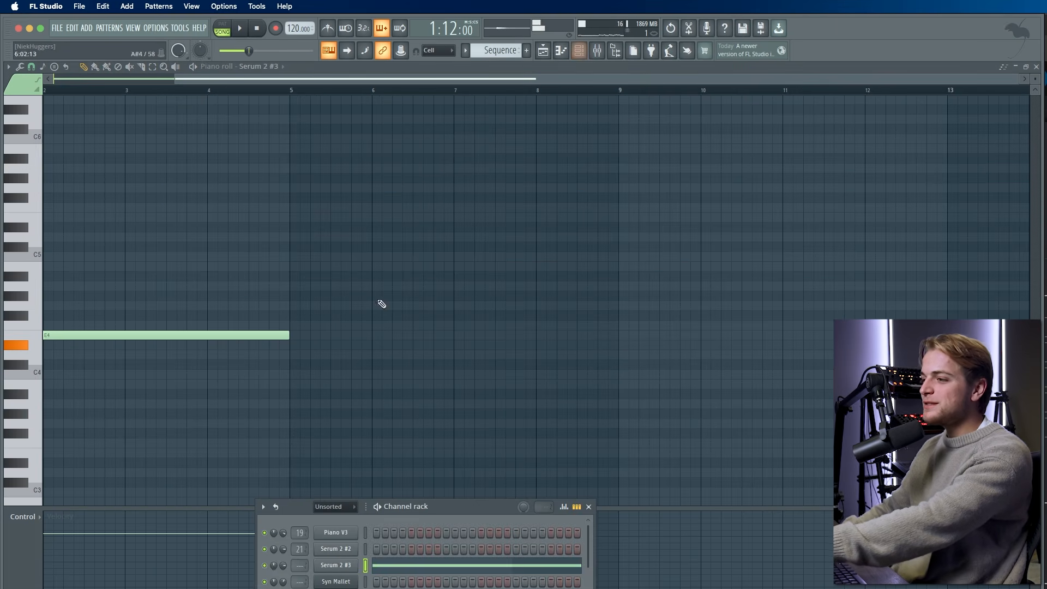
click(336, 568)
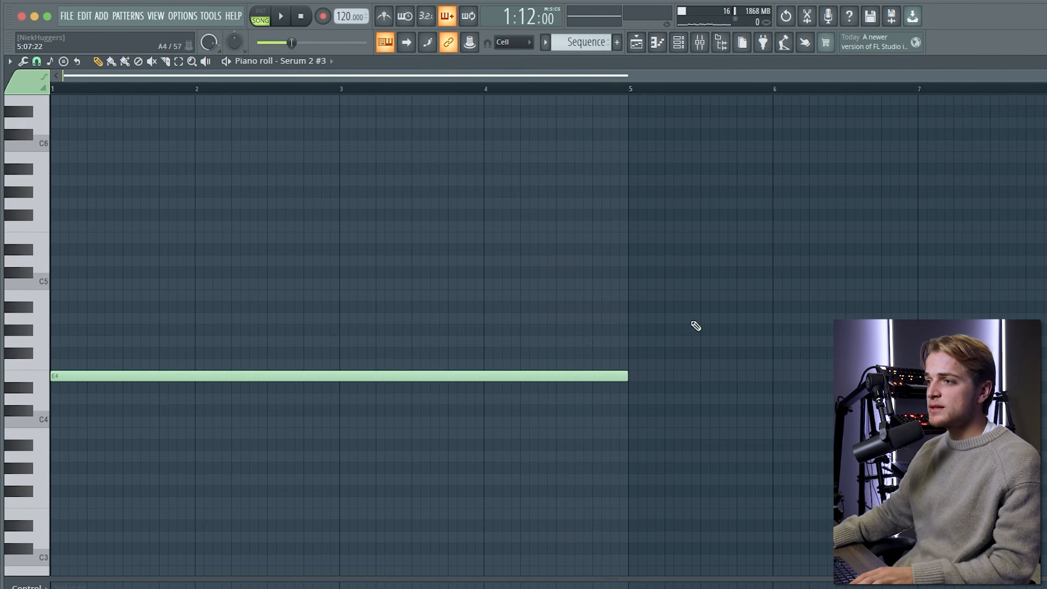
drag(736, 301, 50, 499)
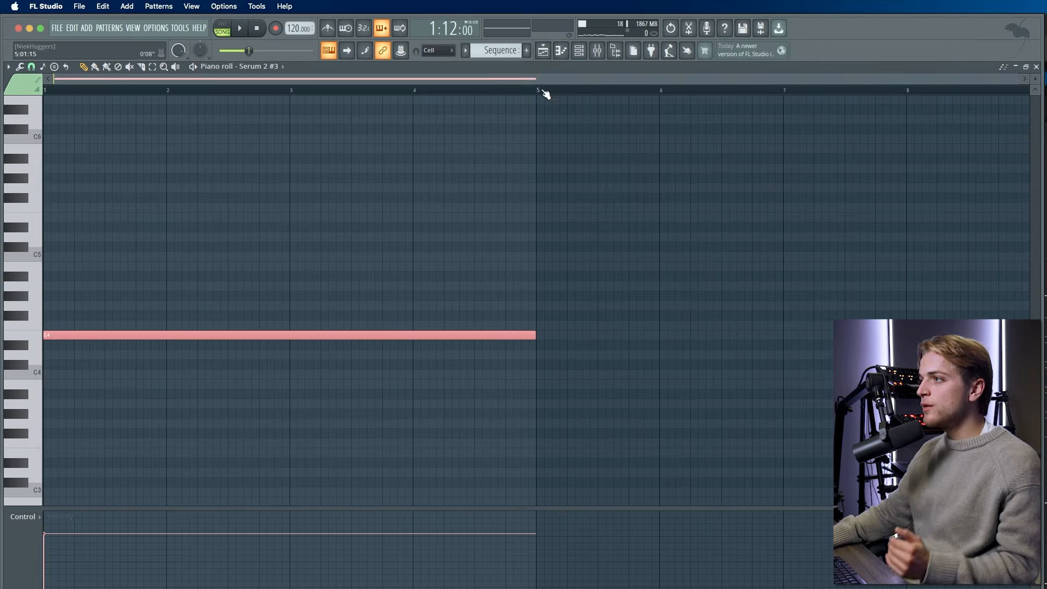
click(544, 51)
- Play the arrangement briefly, then select and deselect the first Chords & Bass clip
scroll(193, 379, down, 1)
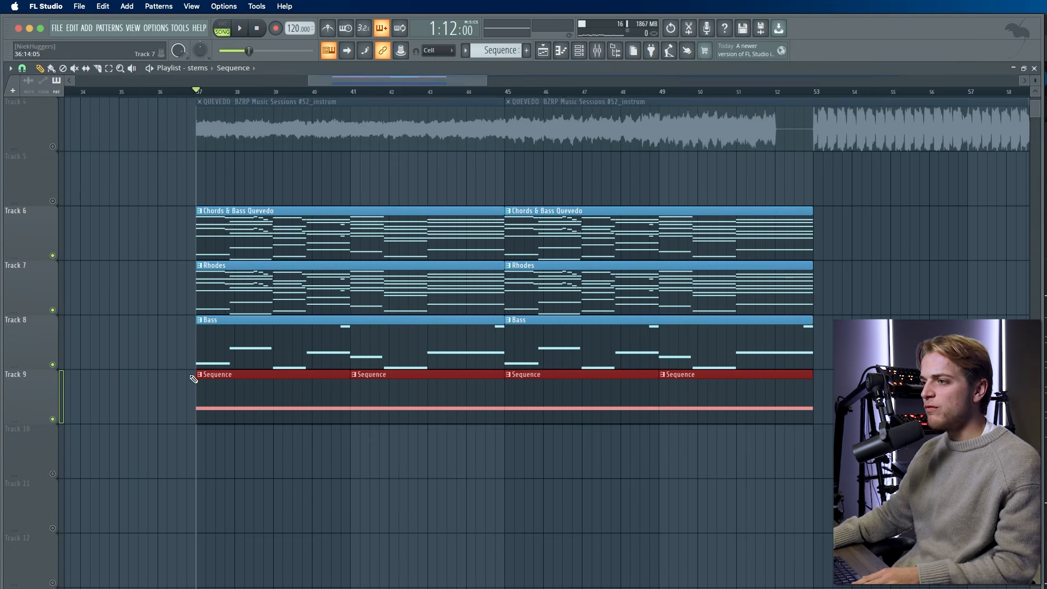
key(space)
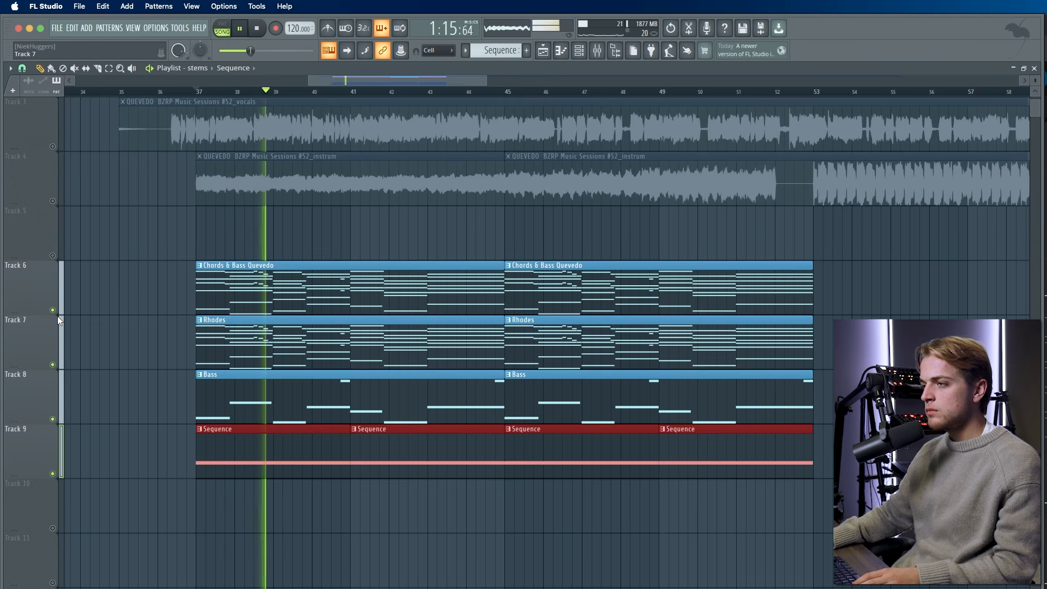
key(space)
drag(133, 284, 379, 295)
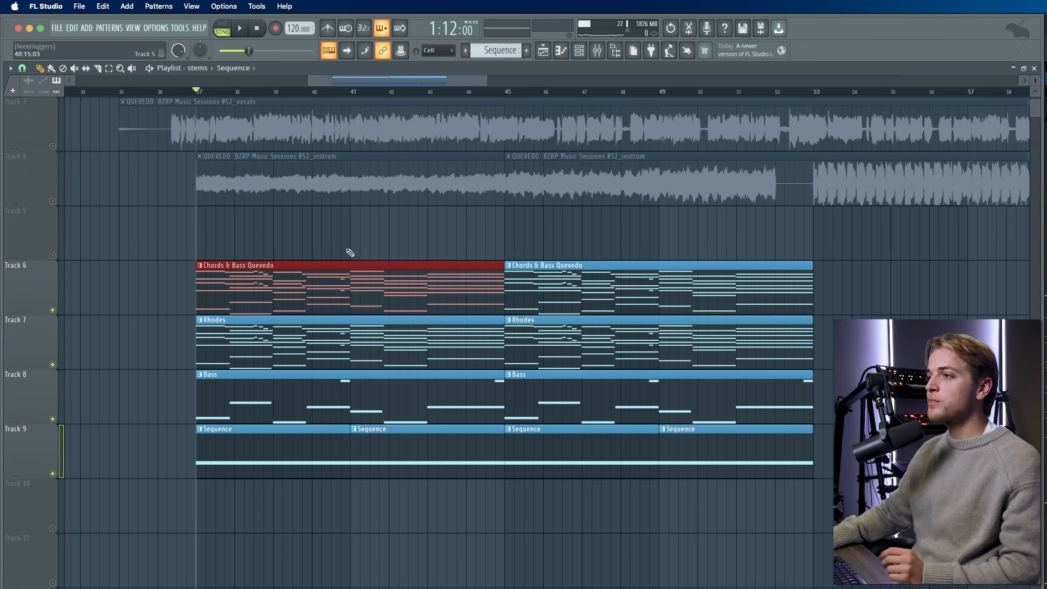
right_click(349, 231)
scroll(281, 306, down, 15)
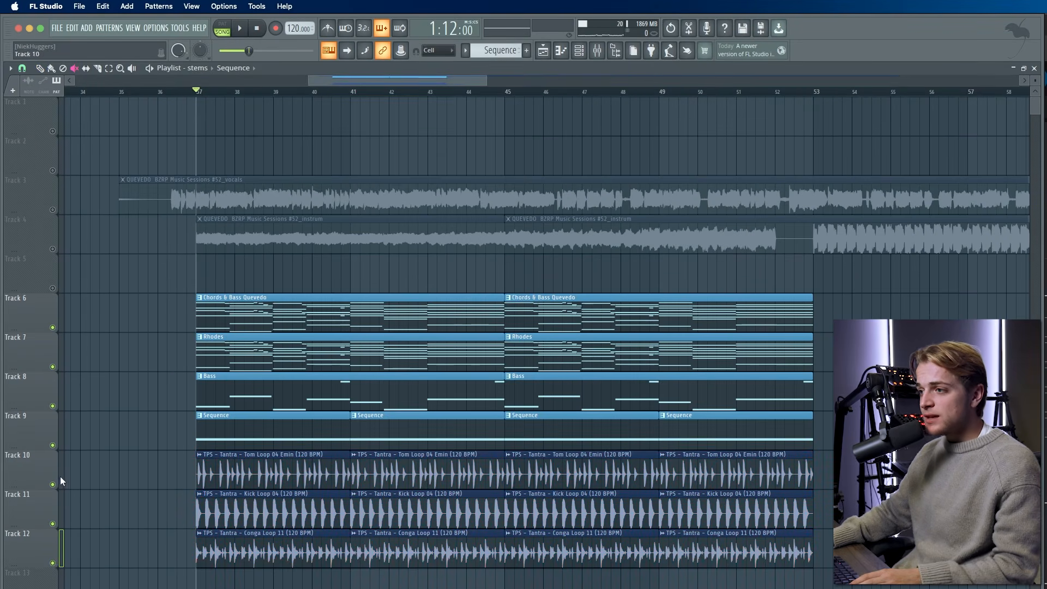
- Audition the Tom, Kick and Conga loops on Tracks 10–12, solo and together
right_click(53, 484)
click(53, 523)
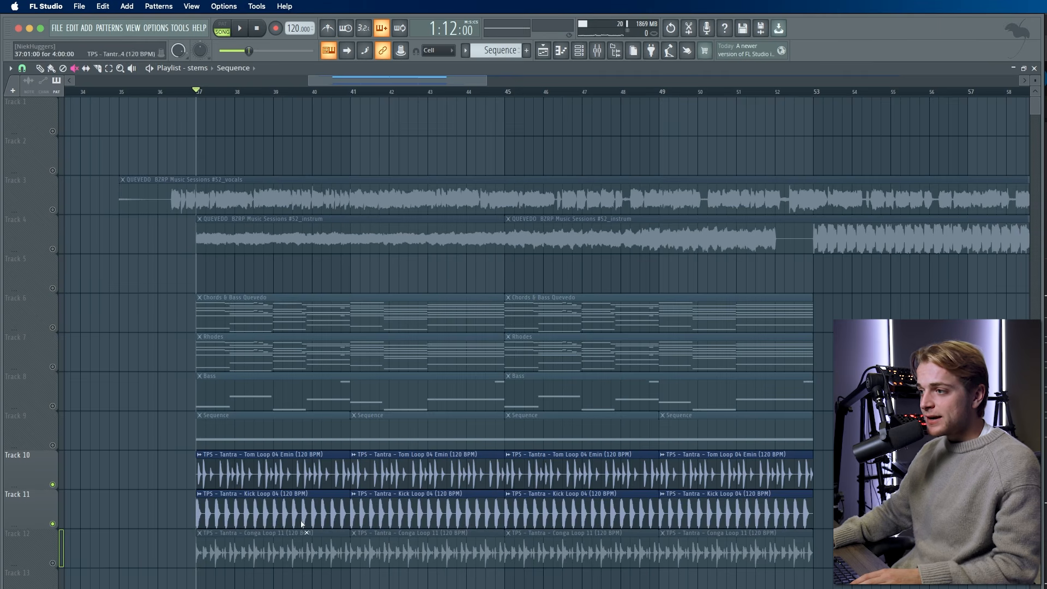
click(53, 563)
right_click(53, 563)
key(space)
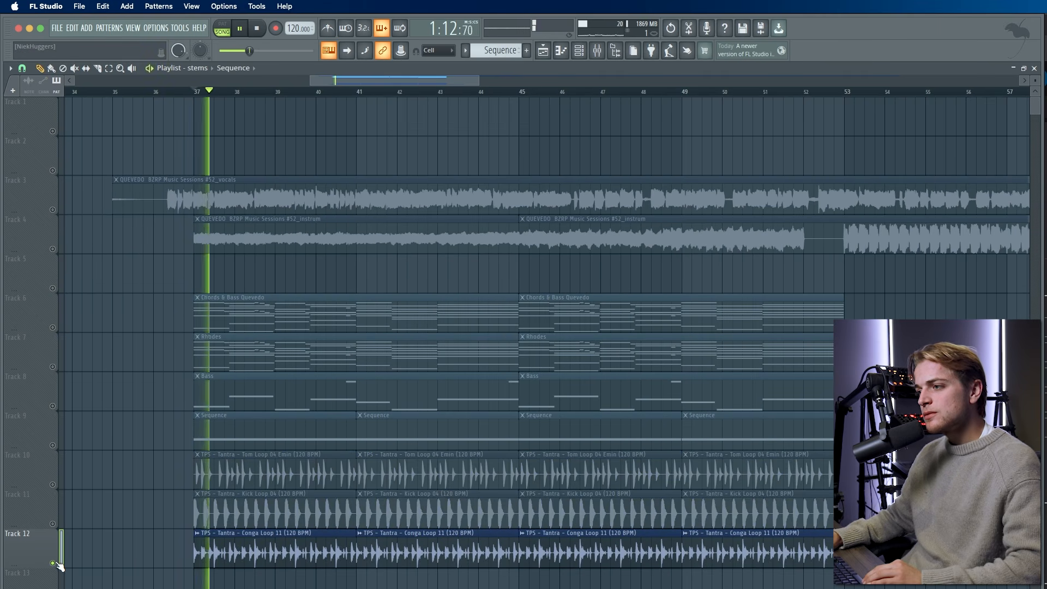
click(58, 494)
click(52, 484)
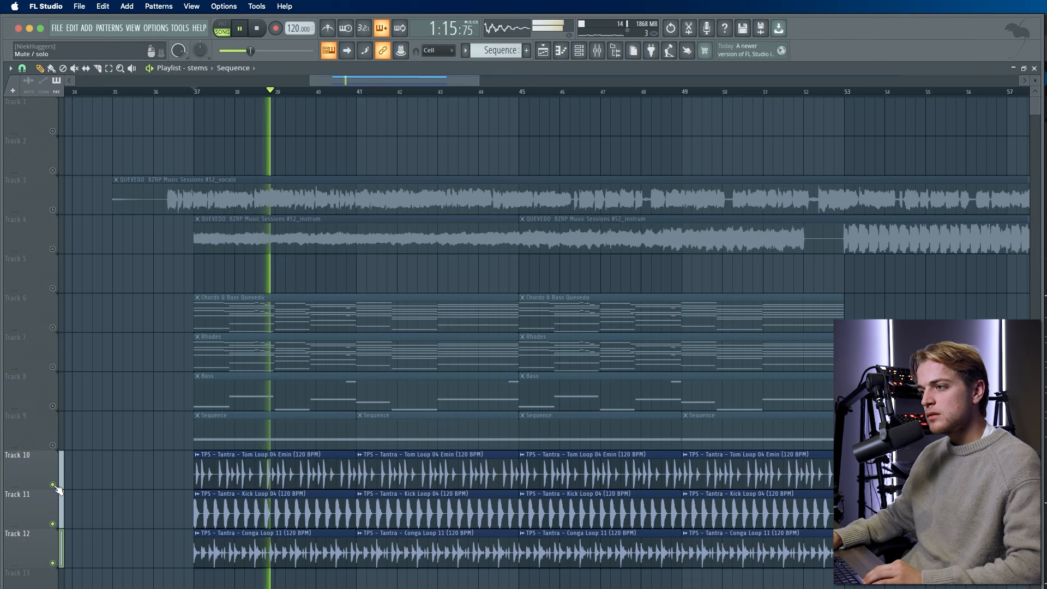
key(space)
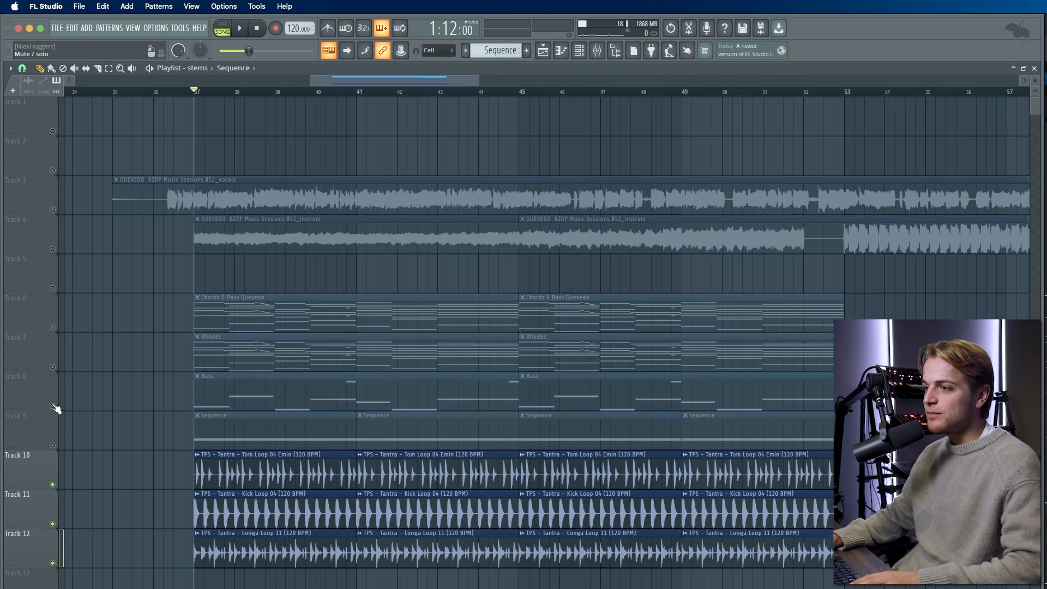
- Hear the drums with Track 8's Bass, then solo the Conga Loop and open its channel settings
click(52, 406)
key(space)
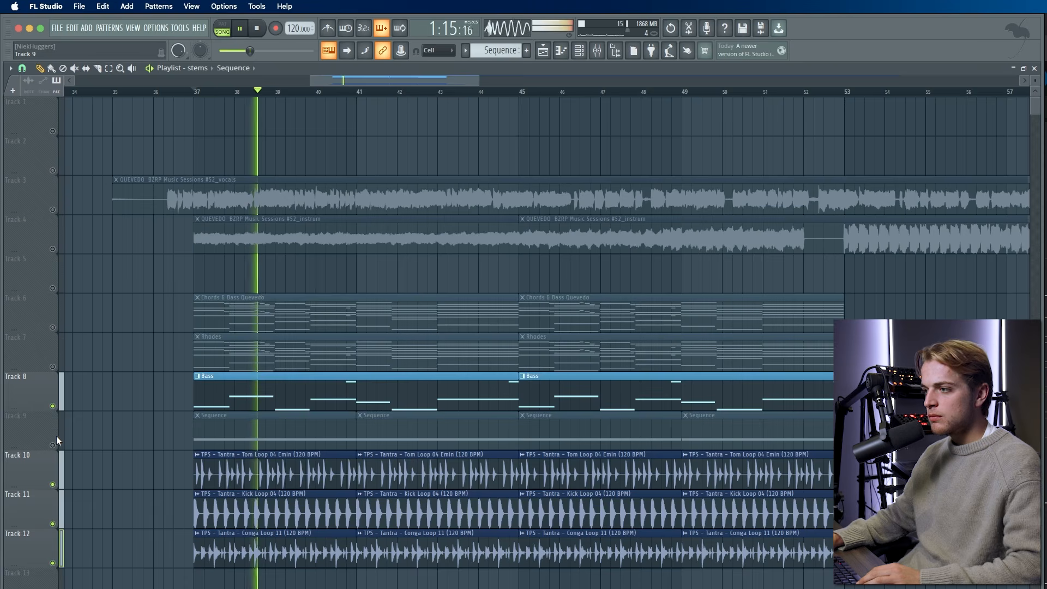
key(space)
right_click(53, 563)
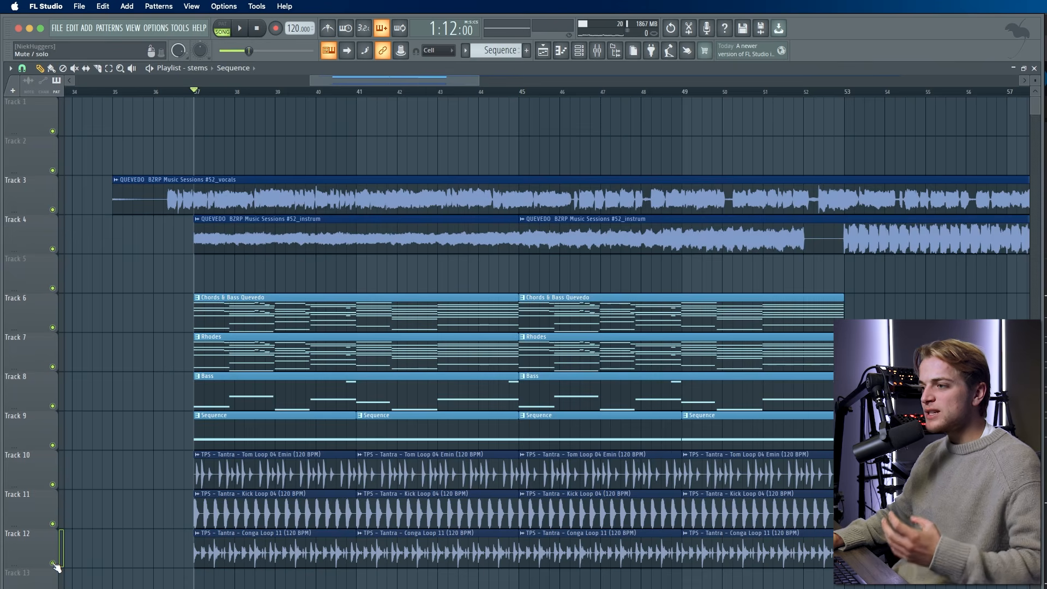
right_click(53, 563)
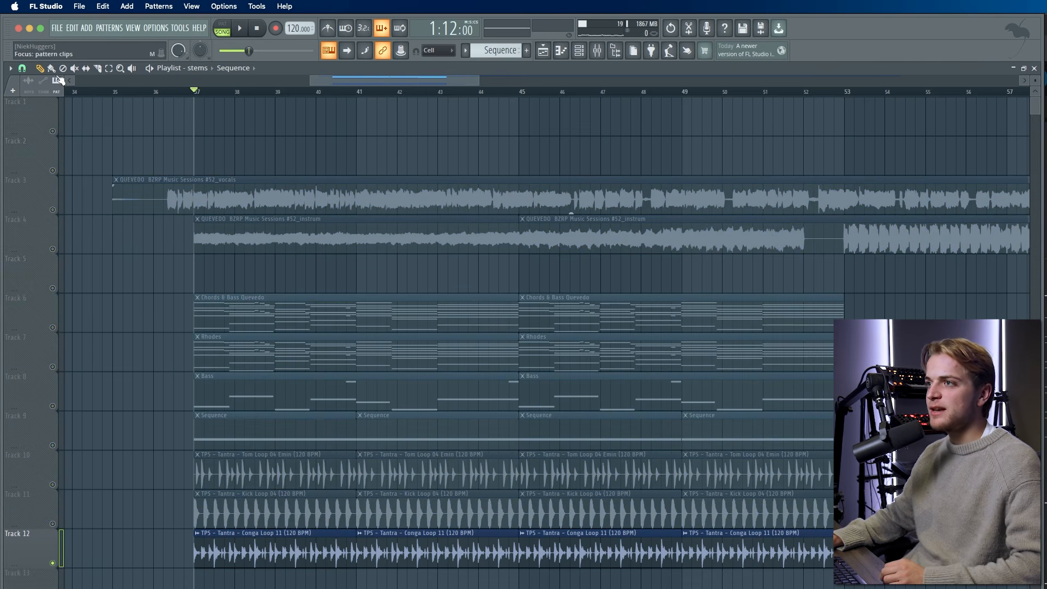
double_click(227, 536)
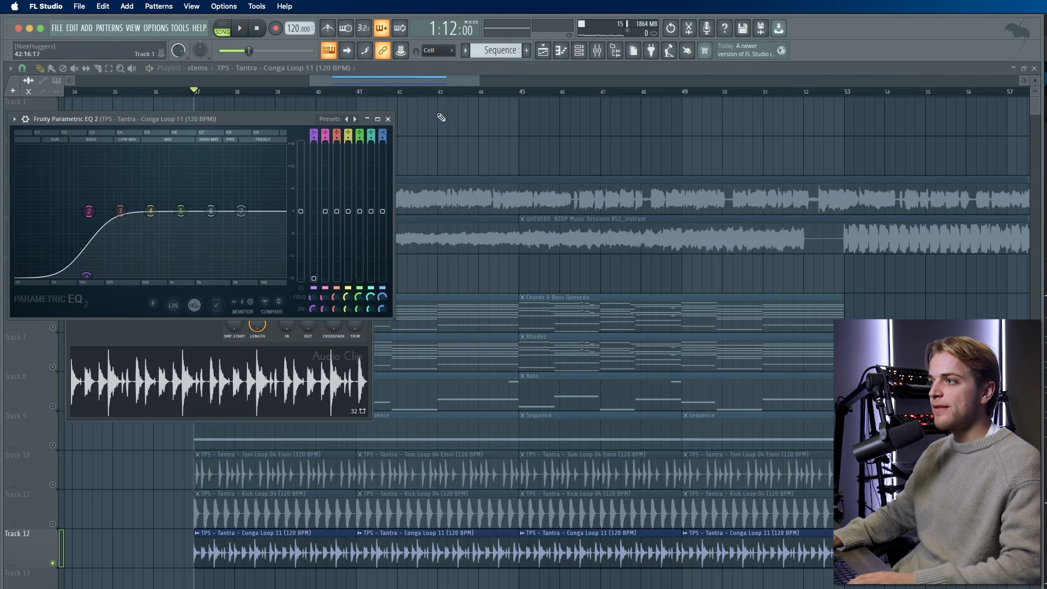
- Close the Parametric EQ 2 window and play the arrangement
click(387, 118)
key(space)
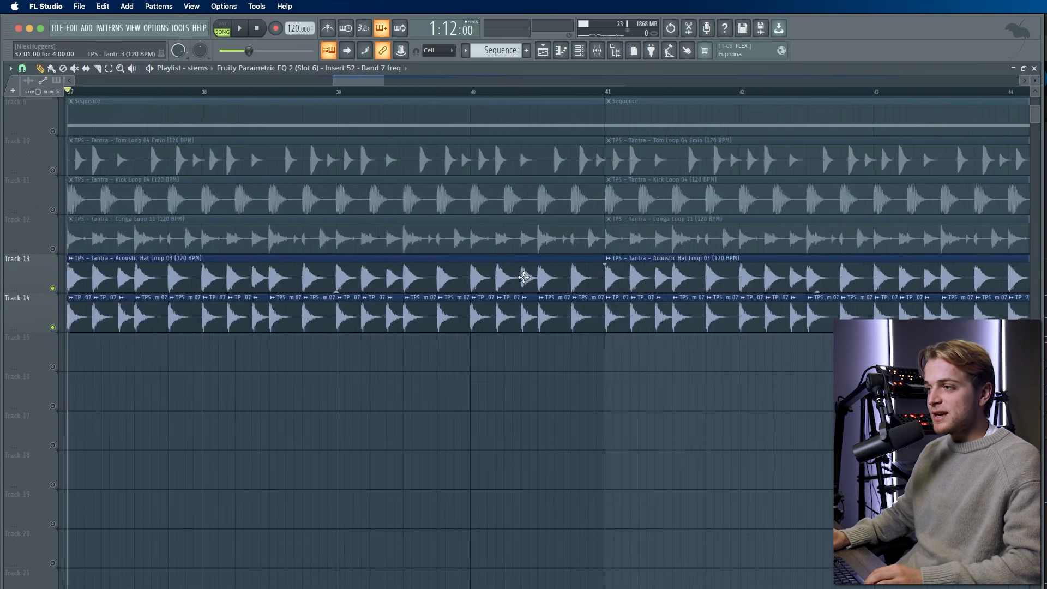
scroll(523, 277, down, 3)
scroll(523, 277, up, 1)
scroll(398, 288, up, 1)
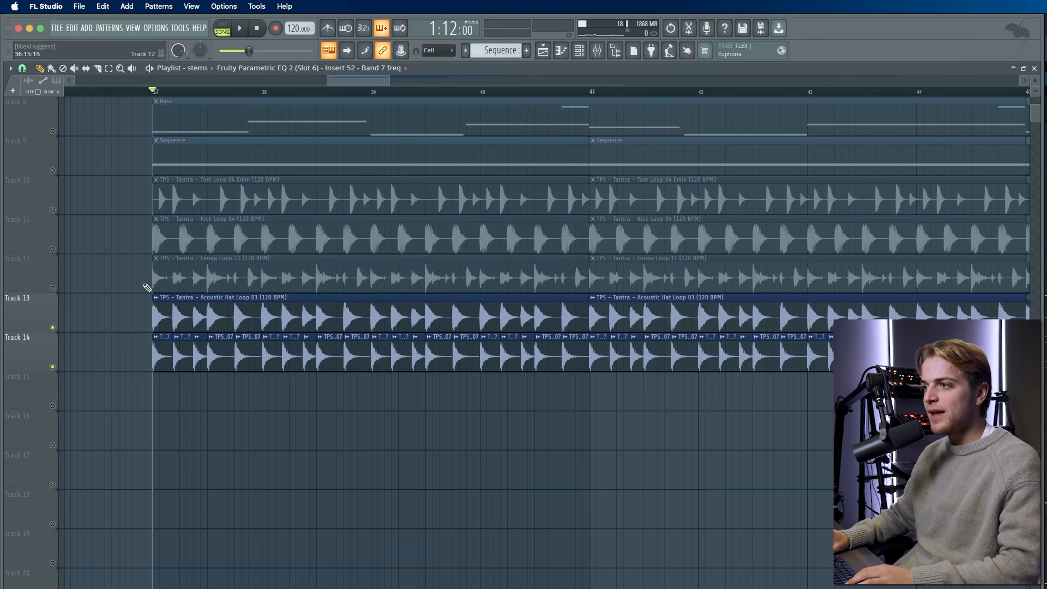
- Solo Track 13's Acoustic Hat Loop 03, add Track 14's Big Tom 07, and play
right_click(53, 328)
right_click(53, 329)
right_click(53, 329)
scroll(150, 332, up, 3)
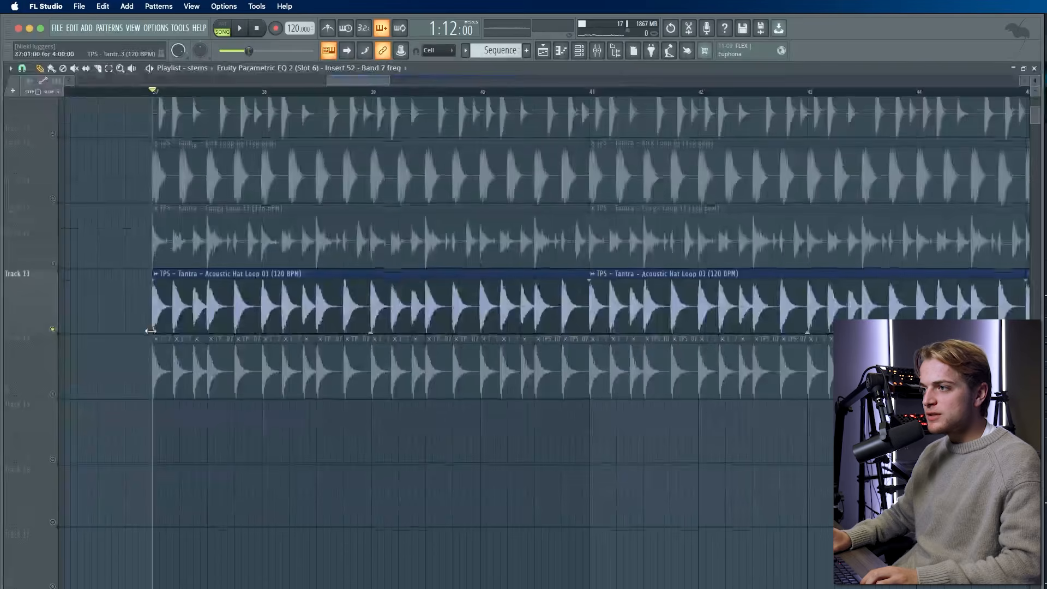
scroll(152, 338, up, 2)
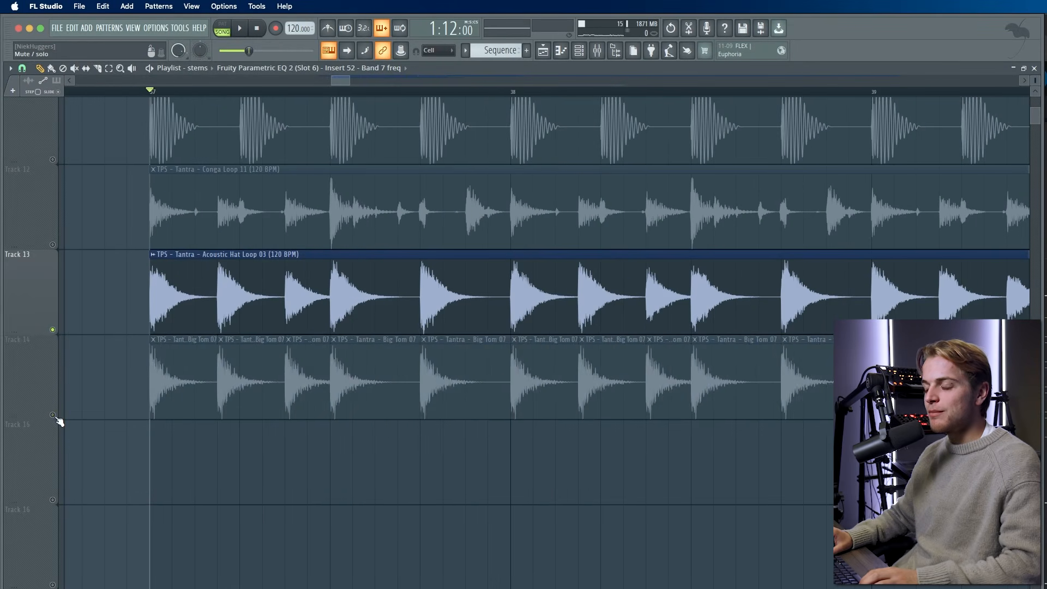
click(54, 415)
key(space)
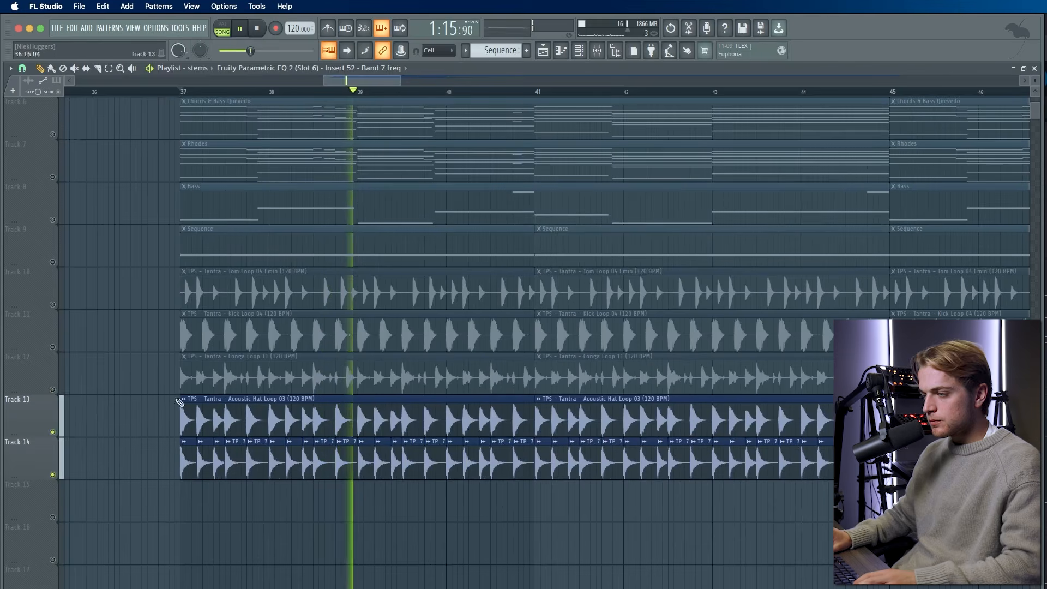
- Unmute Tracks 12 down to 8 (Conga, Kick, Tom, Sequence and Bass) during playback
key(space)
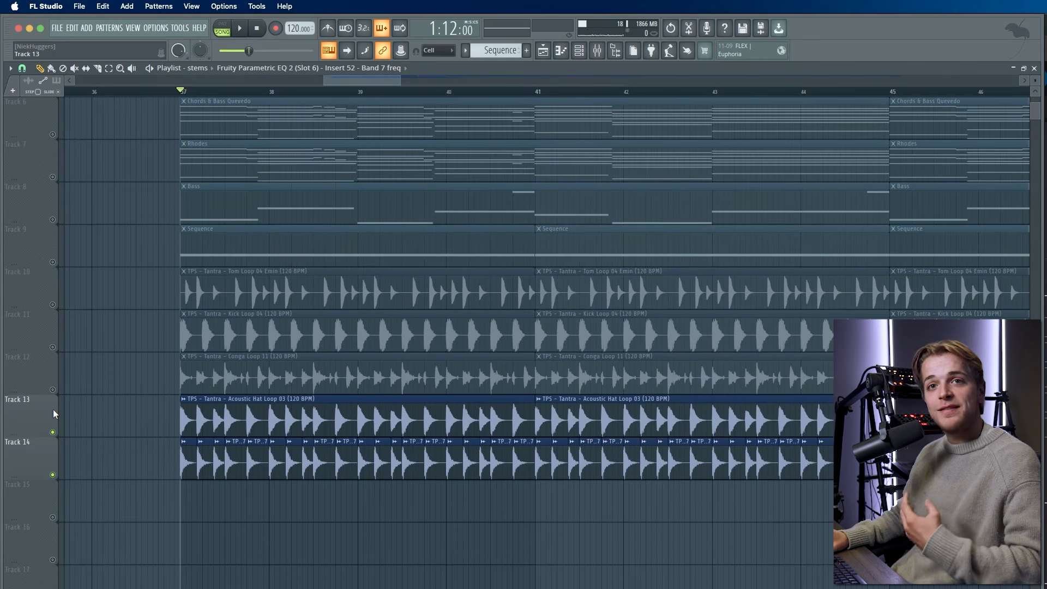
click(52, 390)
click(52, 346)
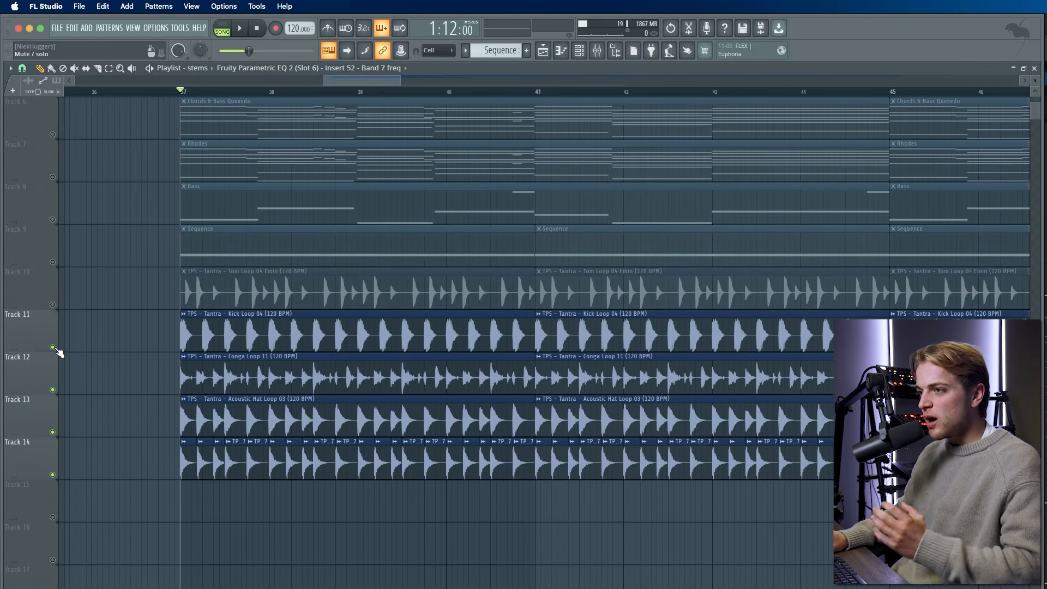
click(53, 304)
click(52, 261)
key(space)
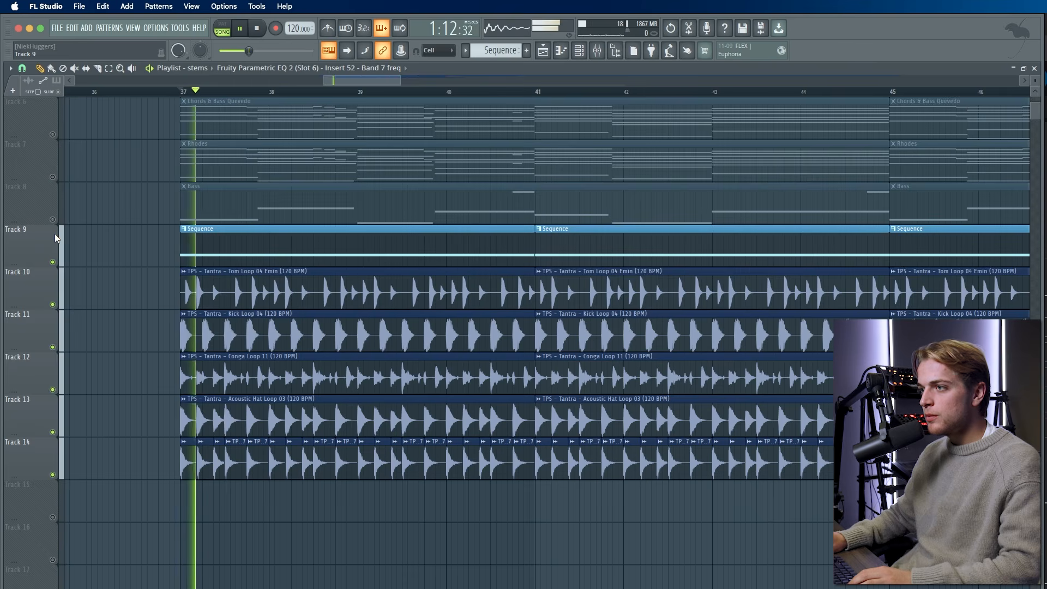
click(52, 219)
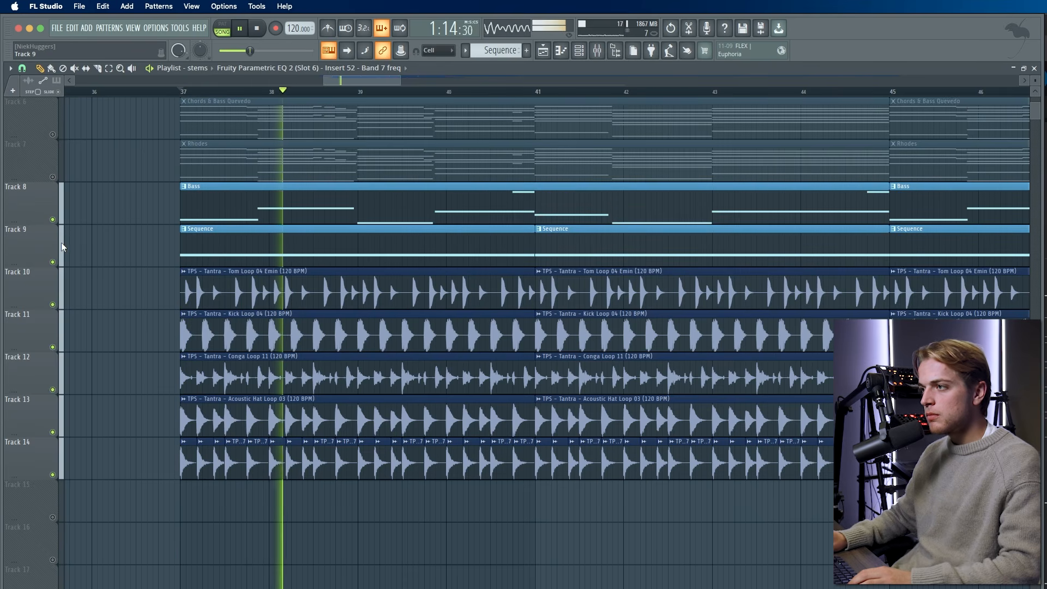
drag(51, 172, 52, 135)
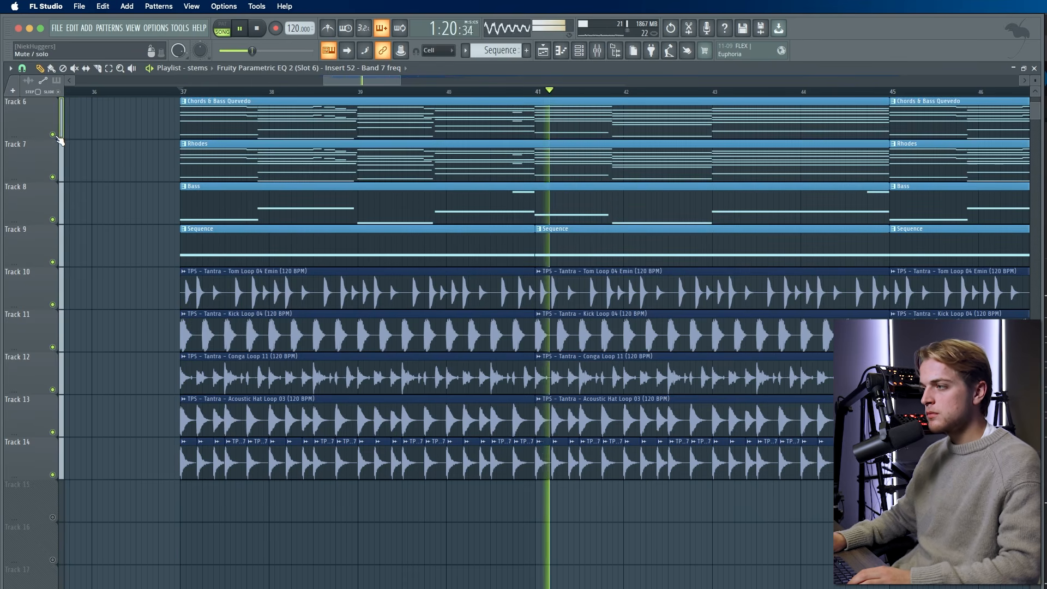
scroll(113, 189, up, 1)
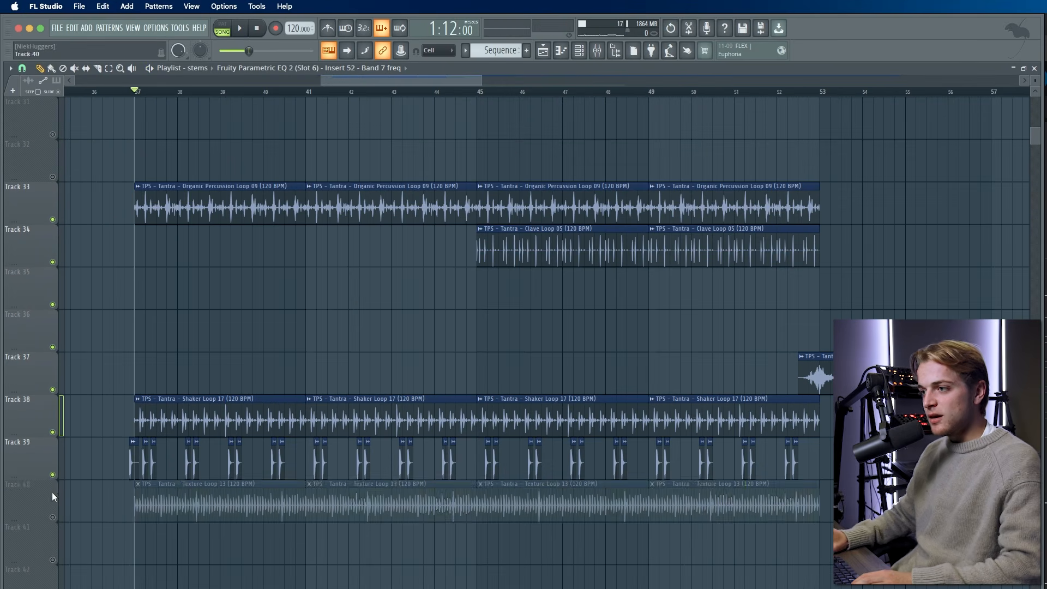
- Unmute Track 40, play the Tracks 33–40 percussion layers, then mute Track 4's first instrumental clip
click(53, 496)
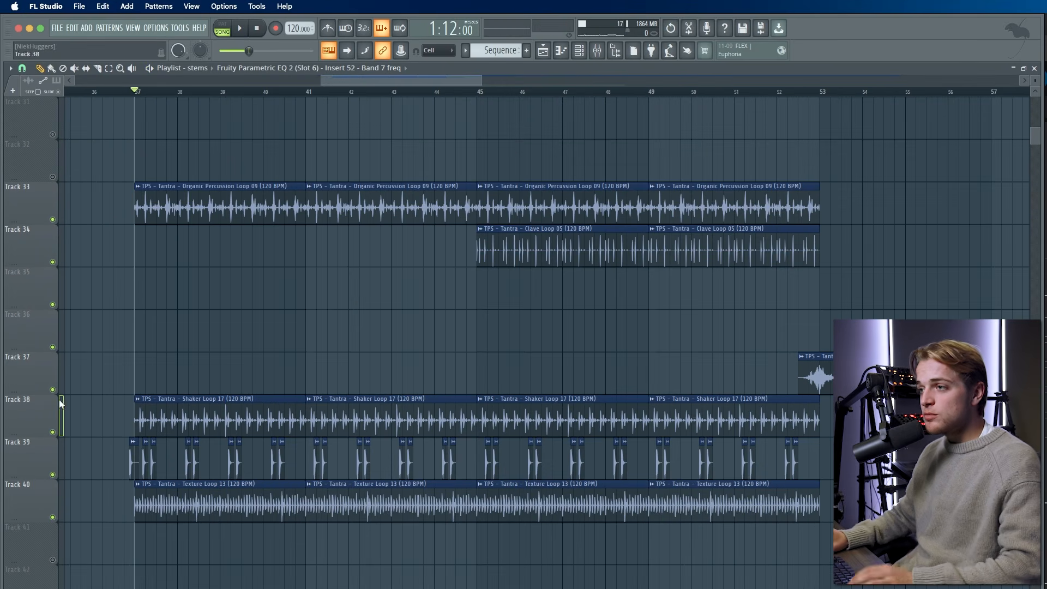
drag(139, 174, 682, 213)
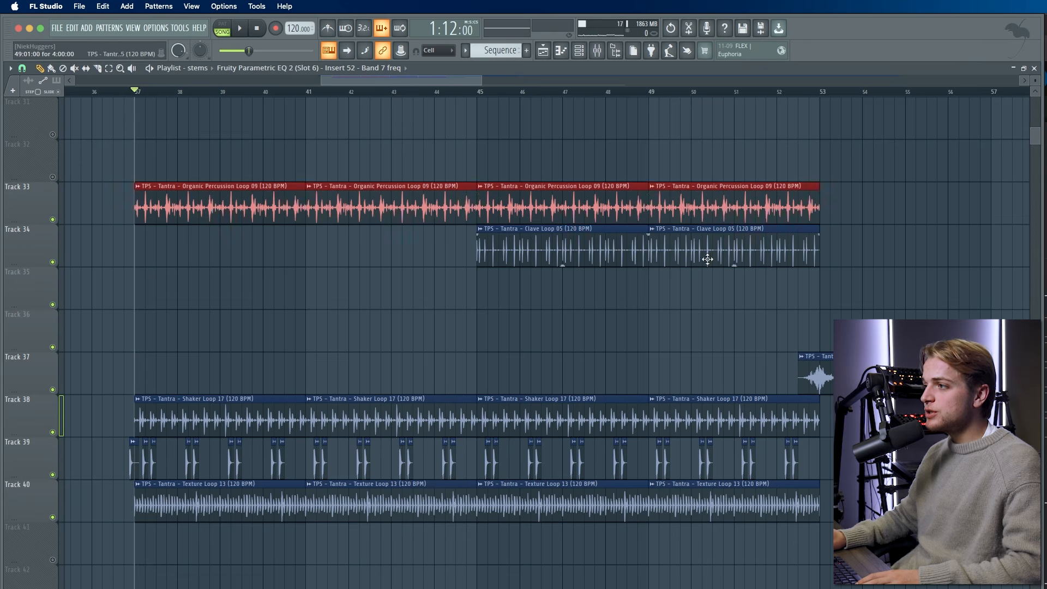
drag(414, 225, 753, 269)
drag(718, 393, 166, 442)
drag(125, 492, 672, 521)
super+click(62, 513)
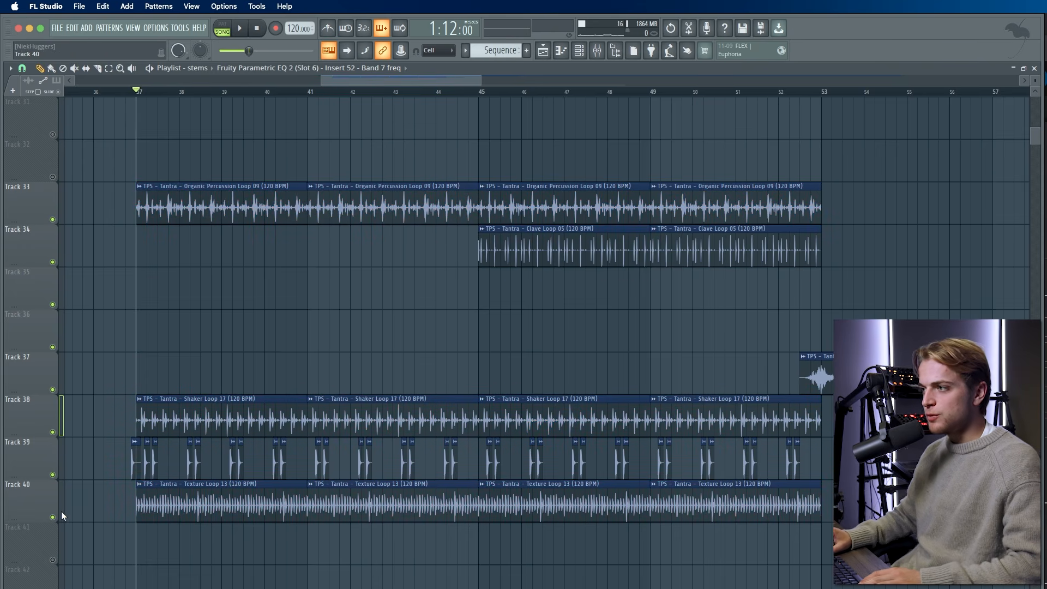
key(space)
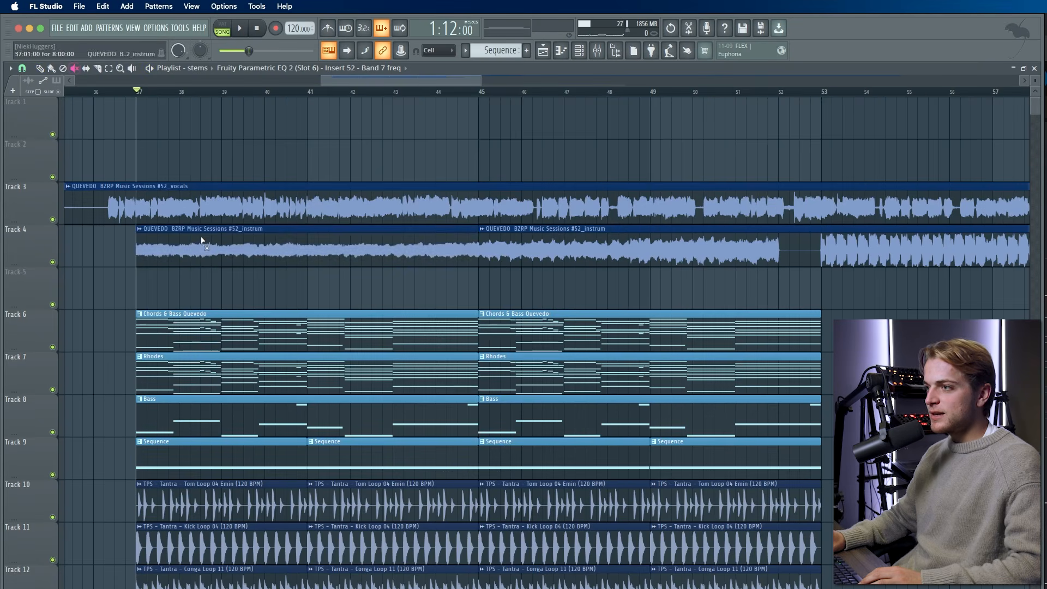
click(200, 241)
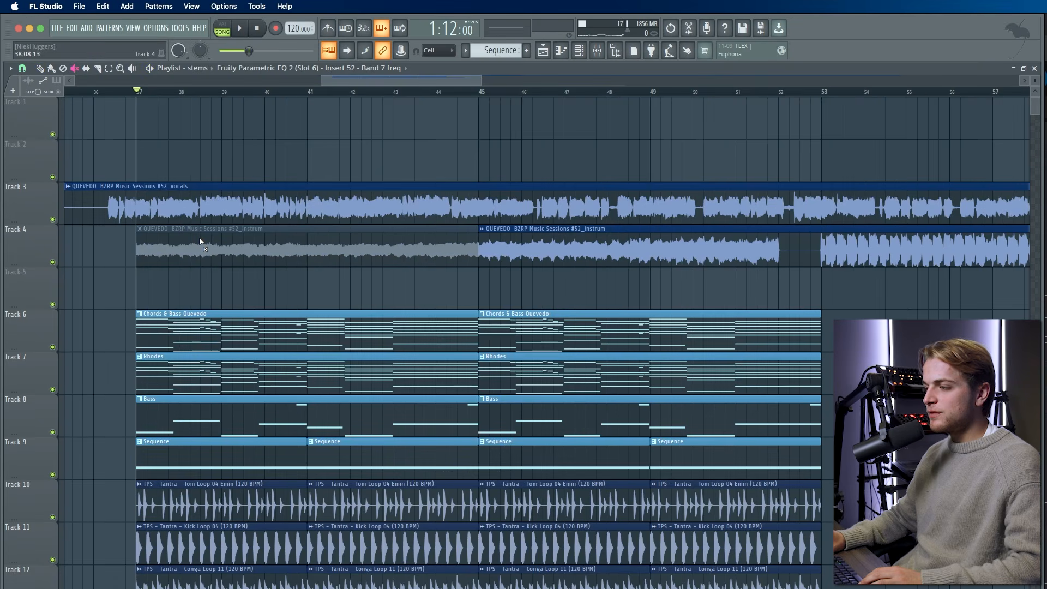
- Audition Chords & Bass alone and with the Rhodes, then make every track audible
right_click(53, 348)
click(54, 391)
key(space)
key(space)
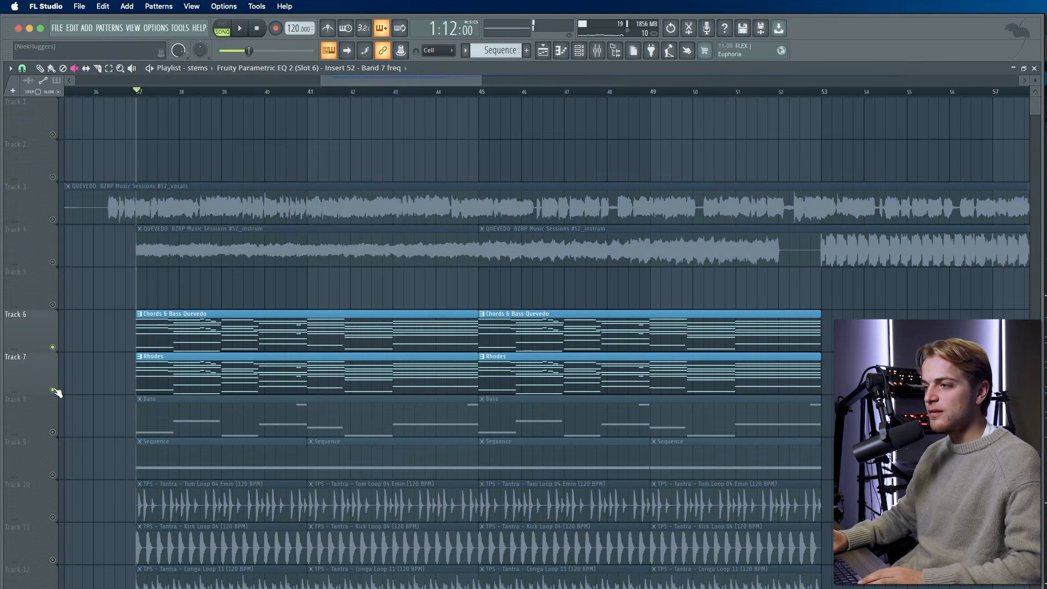
click(54, 390)
click(54, 347)
right_click(55, 348)
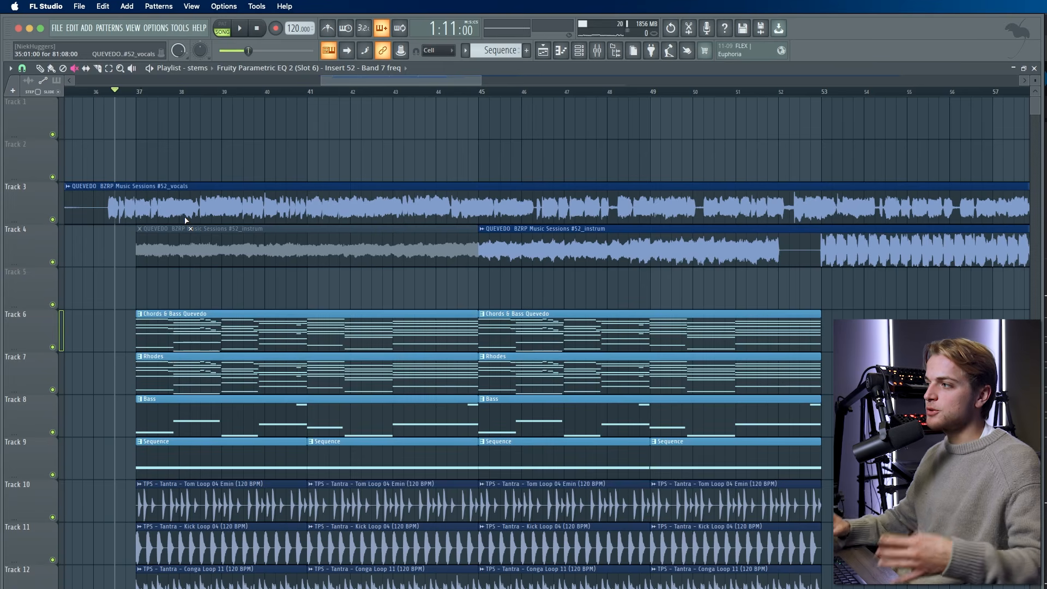
- Mute Track 4's second instrumental clip and play the stems from bar 36
click(562, 241)
key(space)
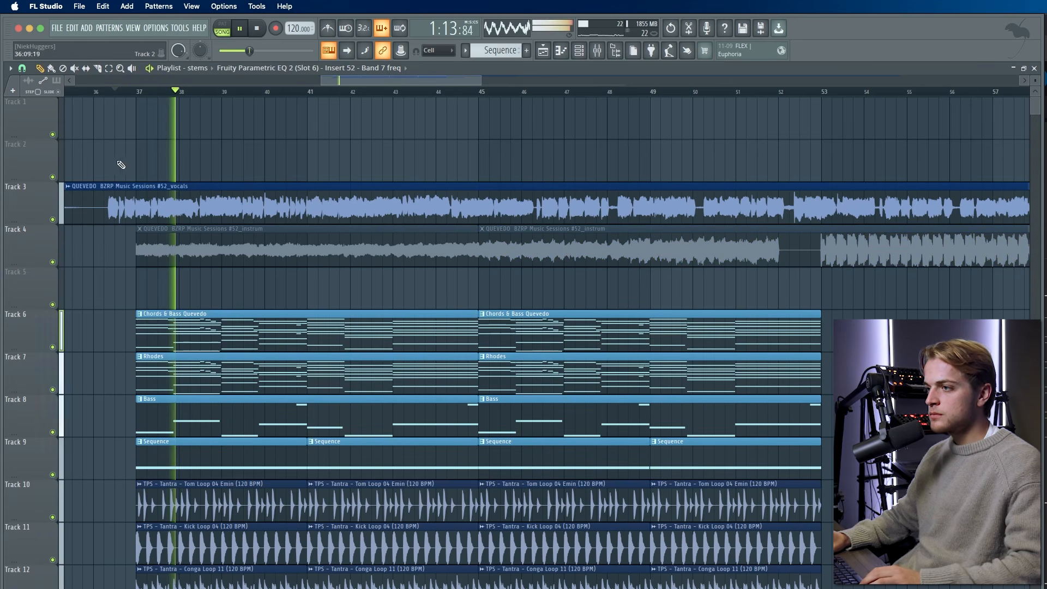
scroll(148, 180, down, 2)
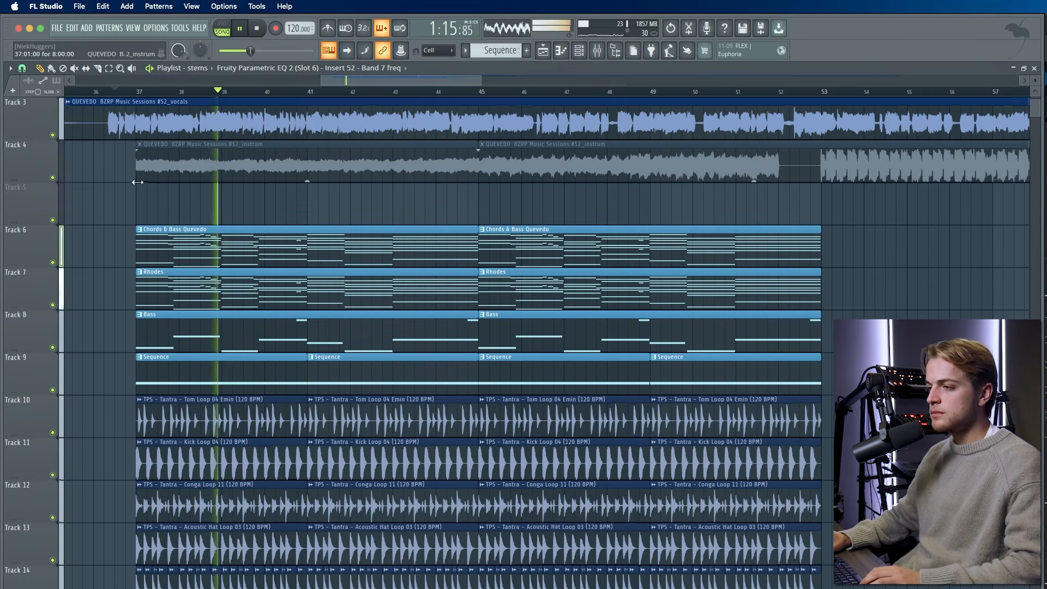
scroll(156, 171, up, 2)
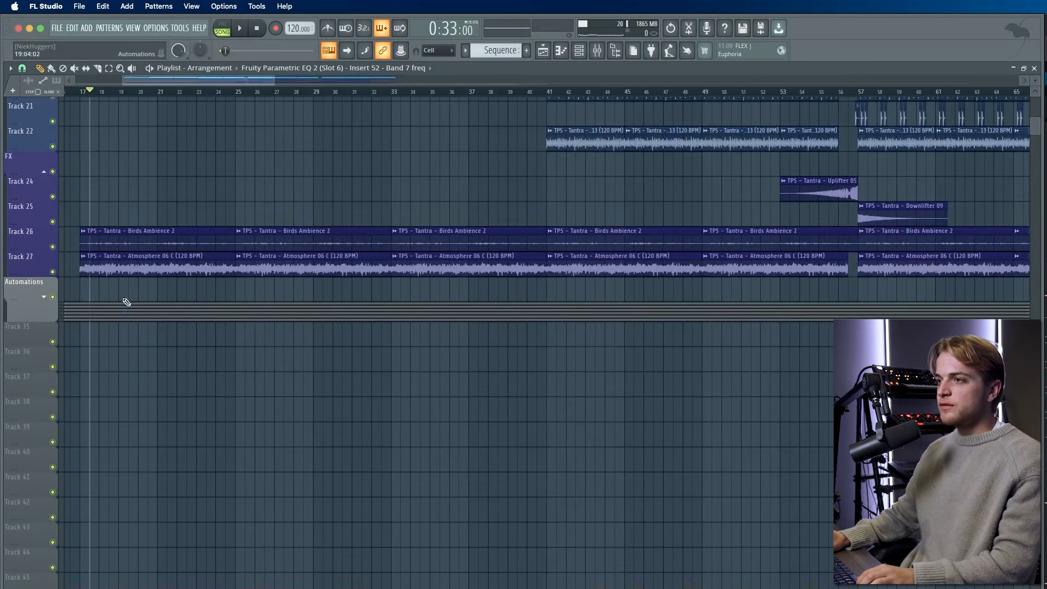
- Play the Atmosphere (Track 27) and Birds Ambience tracks solo, add the Rhodes, then unmute every track
scroll(123, 299, left, 5)
mouse_move(90, 203)
mouse_down()
mouse_move(130, 234)
mouse_move(514, 277)
mouse_up()
right_click(53, 272)
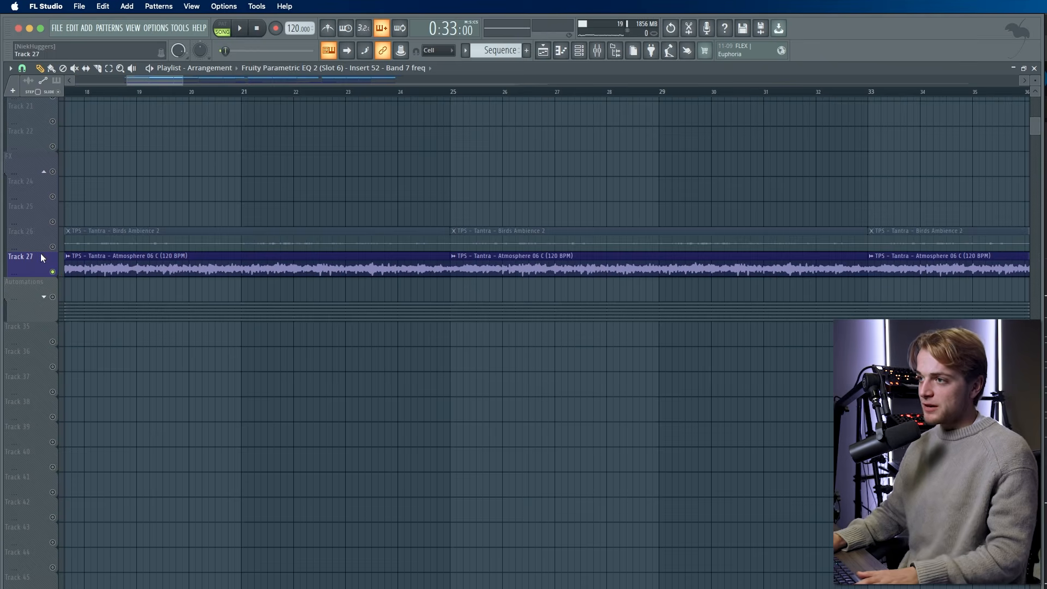
click(53, 246)
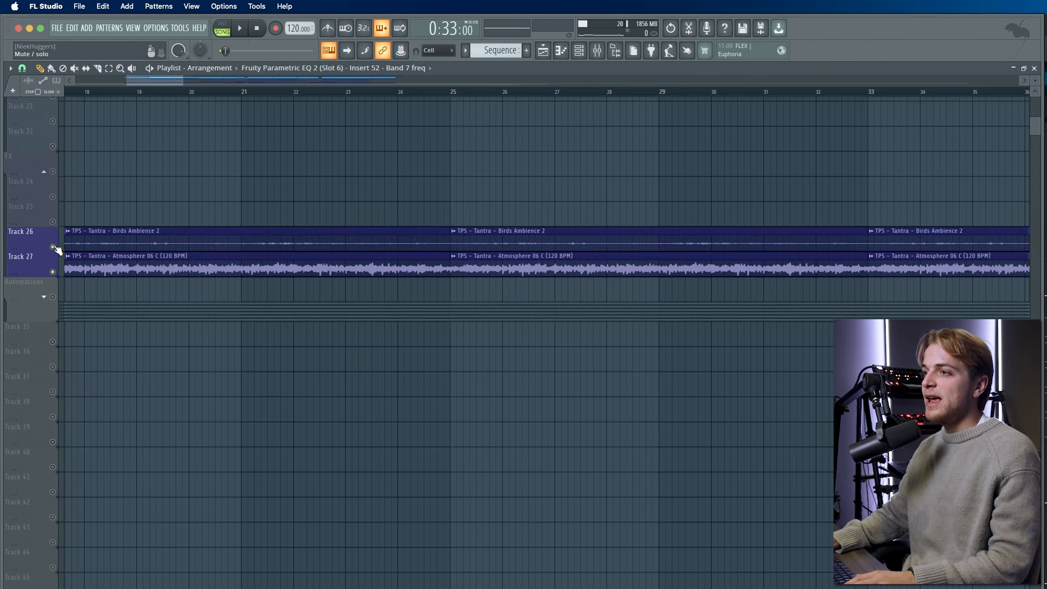
scroll(122, 135, down, 4)
key(space)
scroll(123, 132, up, 12)
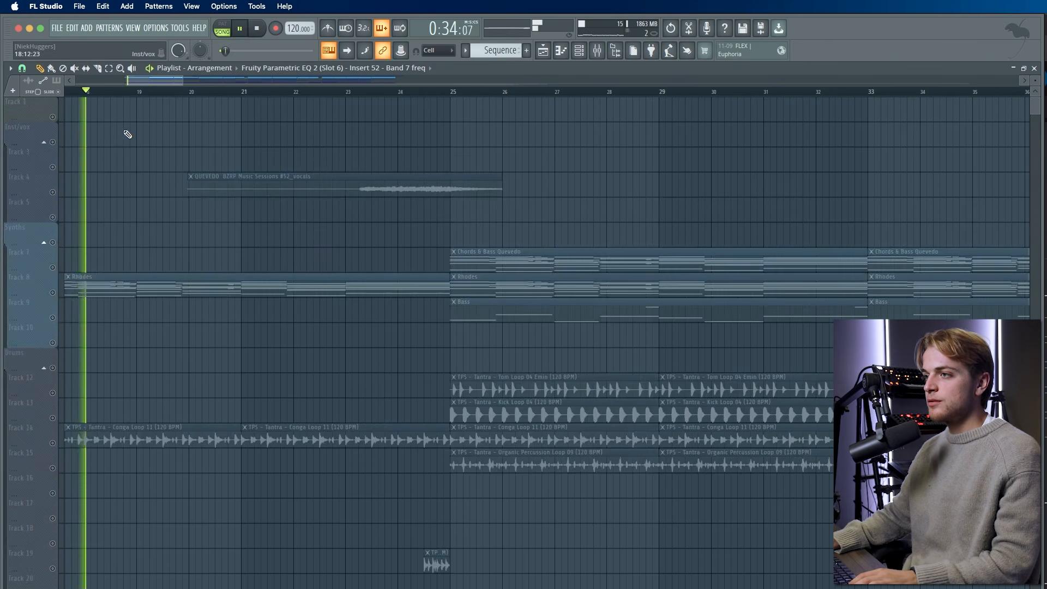
click(53, 293)
scroll(83, 291, down, 5)
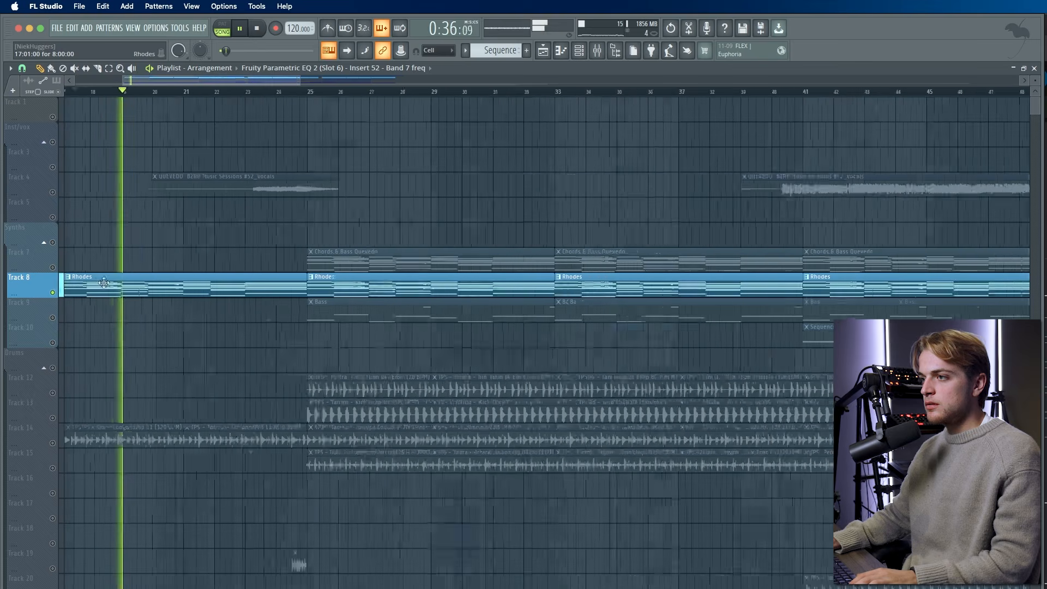
right_click(53, 293)
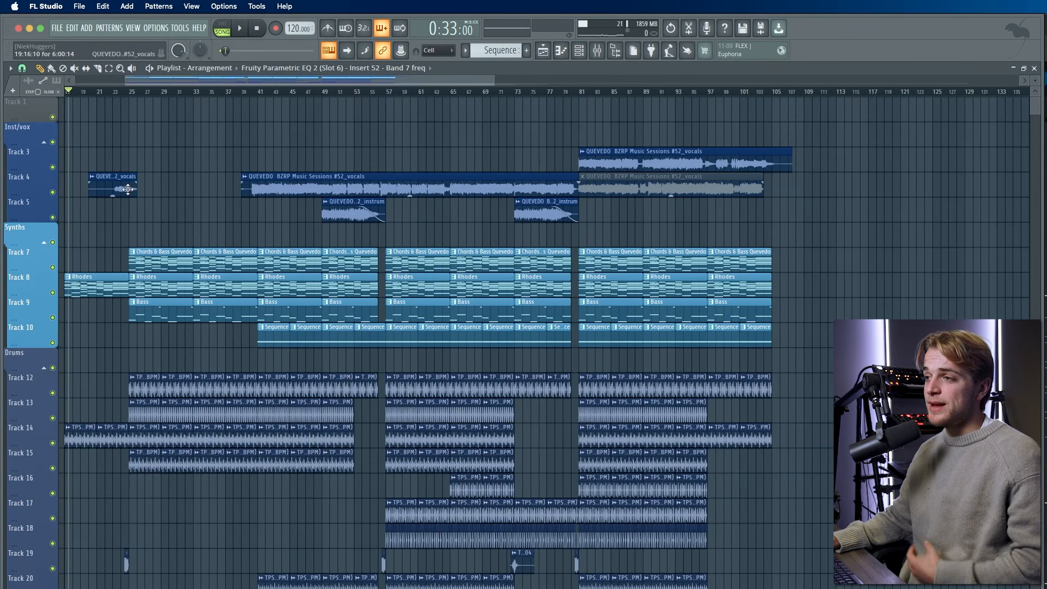
drag(126, 240, 215, 314)
drag(245, 235, 172, 287)
drag(77, 335, 236, 318)
scroll(77, 401, up, 4)
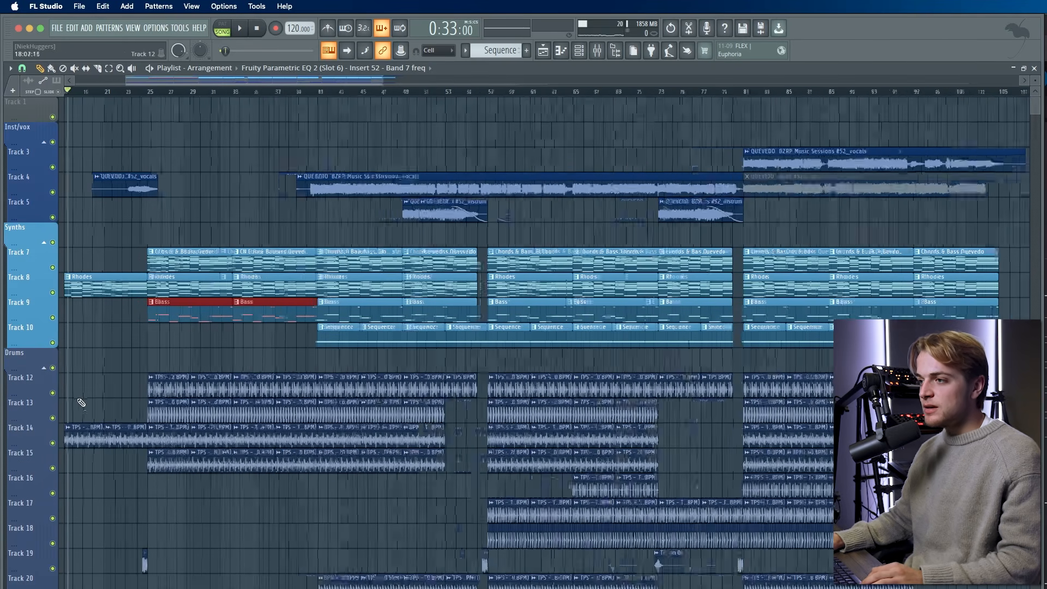
ctrl+click(77, 406)
ctrl+click(54, 444)
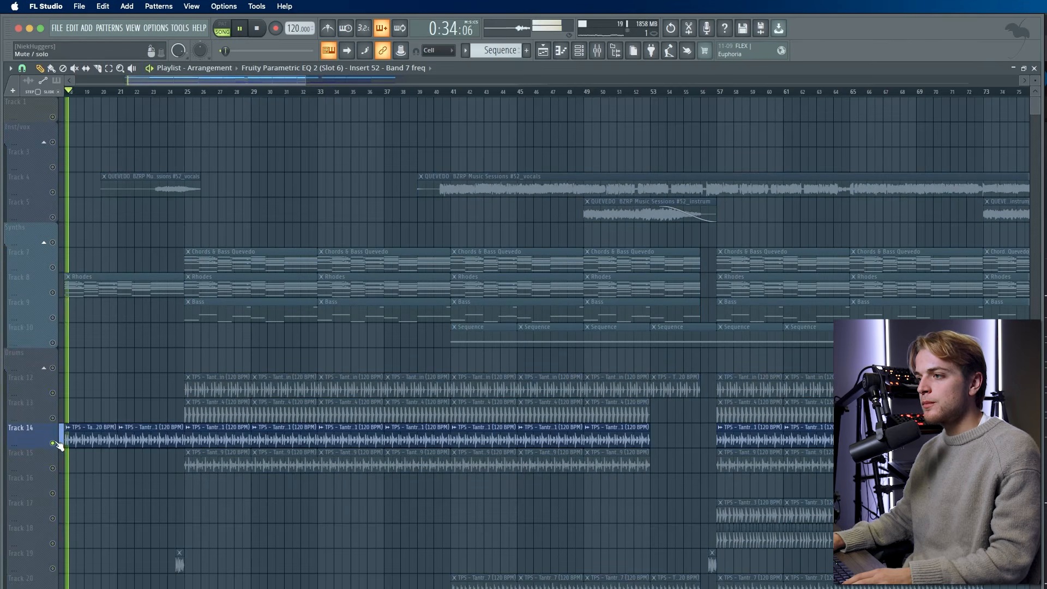
key(space)
ctrl+click(54, 443)
scroll(264, 334, down, 1)
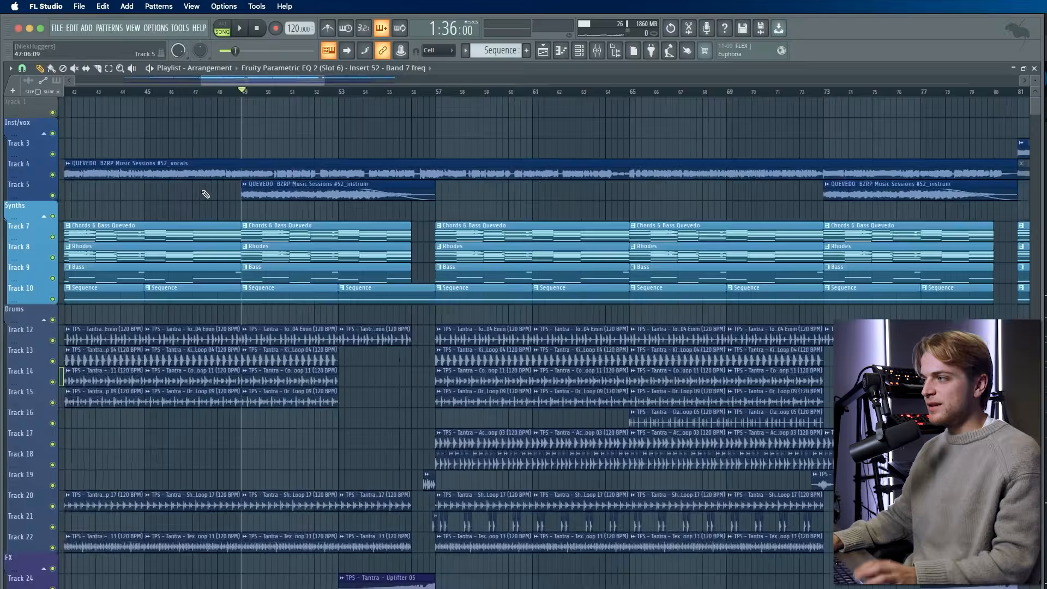
scroll(205, 194, down, 1)
drag(202, 173, 407, 170)
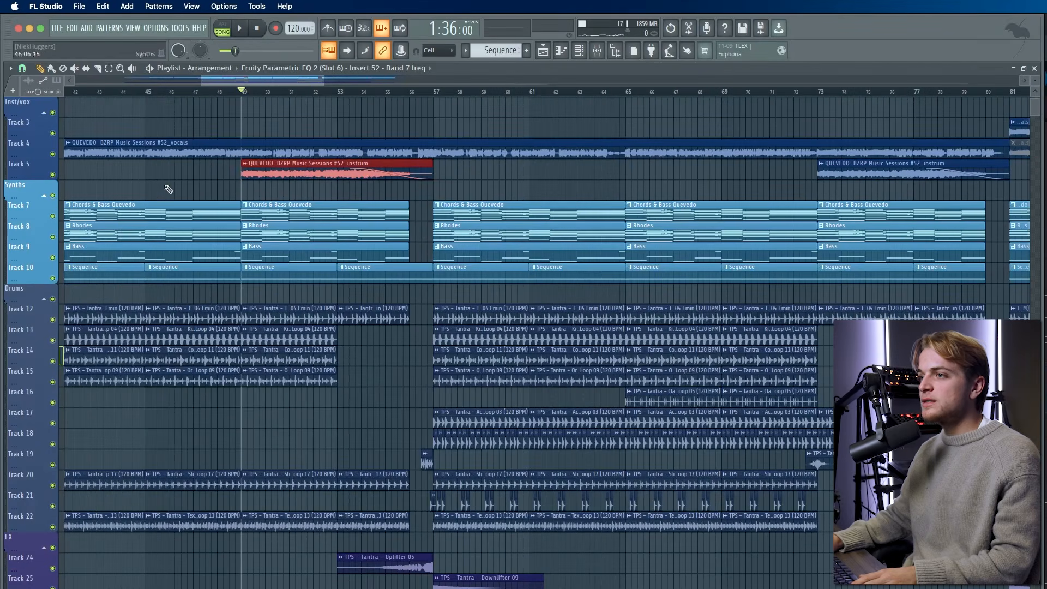
right_click(54, 175)
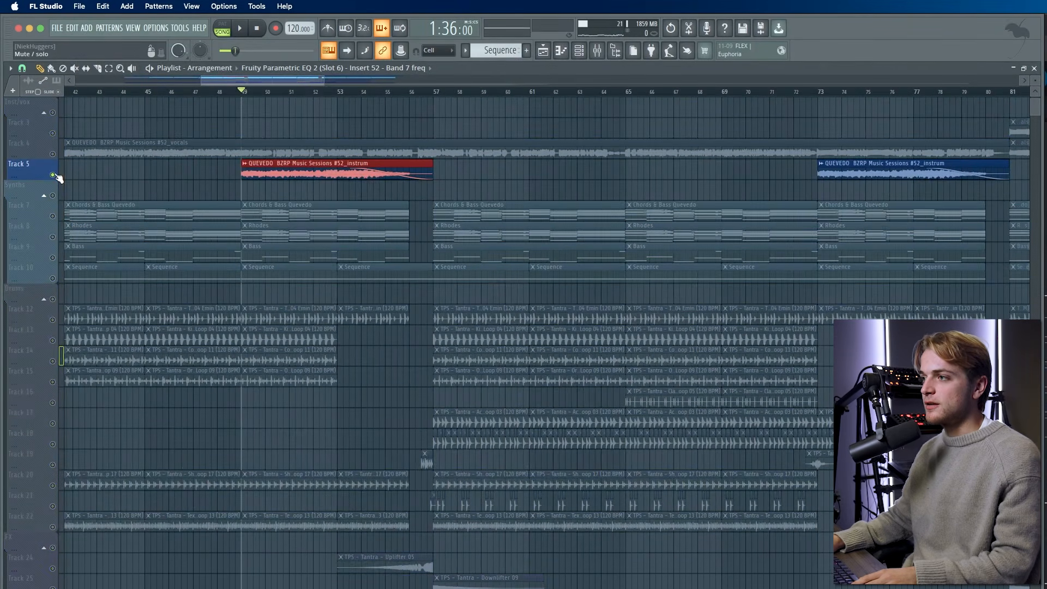
right_click(53, 176)
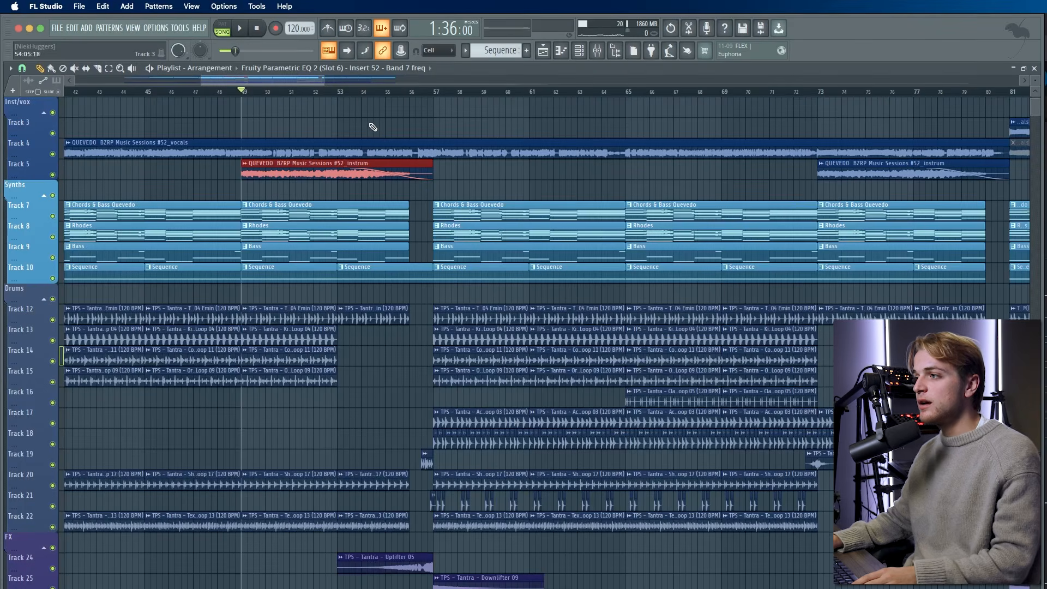
scroll(355, 173, down, 7)
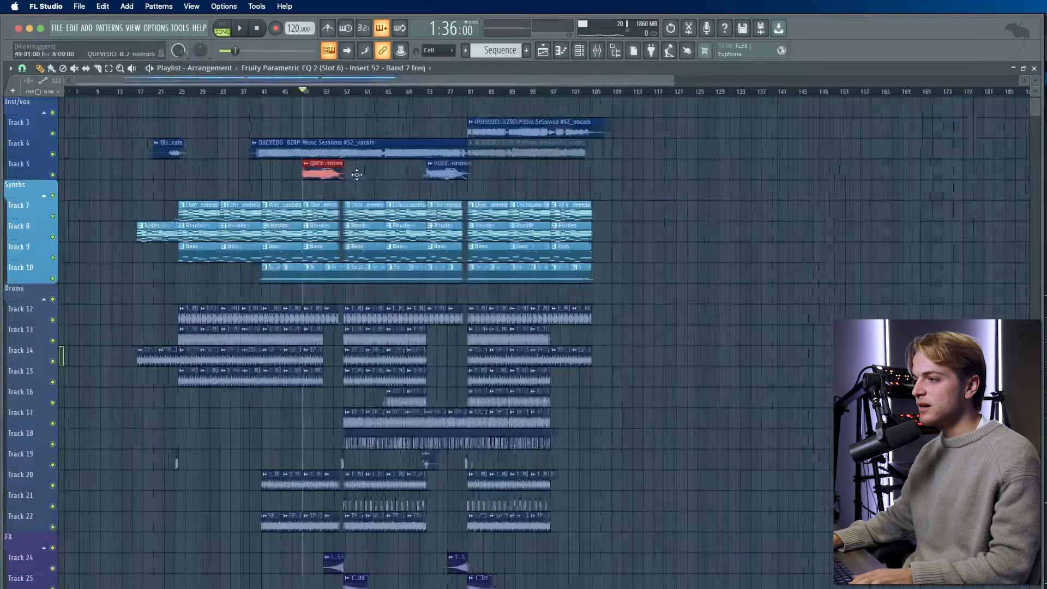
scroll(411, 174, up, 5)
scroll(411, 175, down, 2)
drag(221, 153, 453, 491)
scroll(447, 379, up, 3)
drag(261, 192, 279, 171)
click(299, 198)
scroll(308, 238, down, 1)
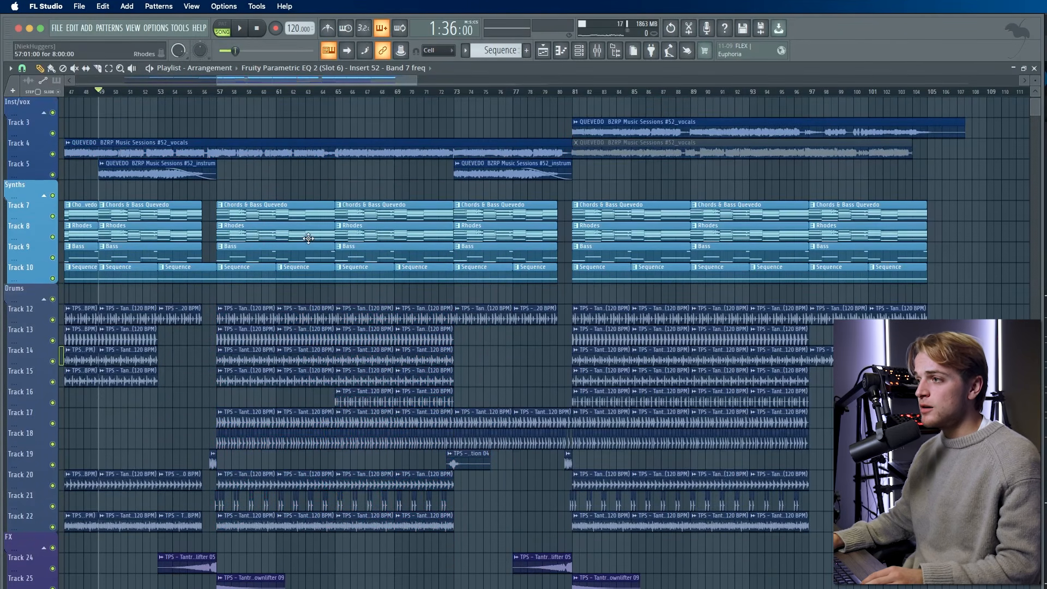
- Expand the Automations group, select Track 33's EQ band automation clip, and play from bar 57
scroll(310, 242, down, 20)
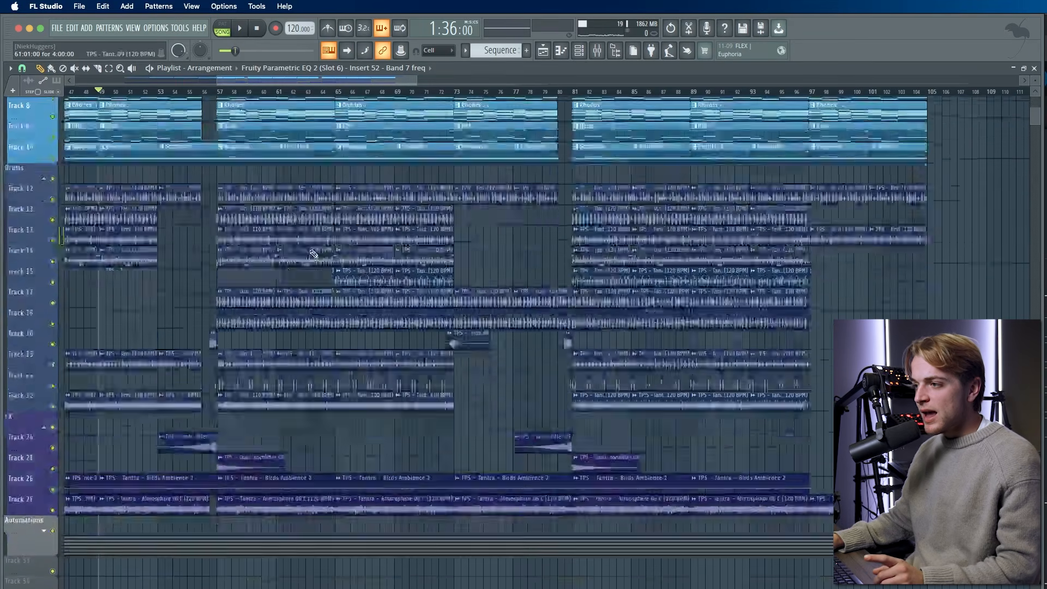
click(43, 158)
scroll(160, 240, up, 3)
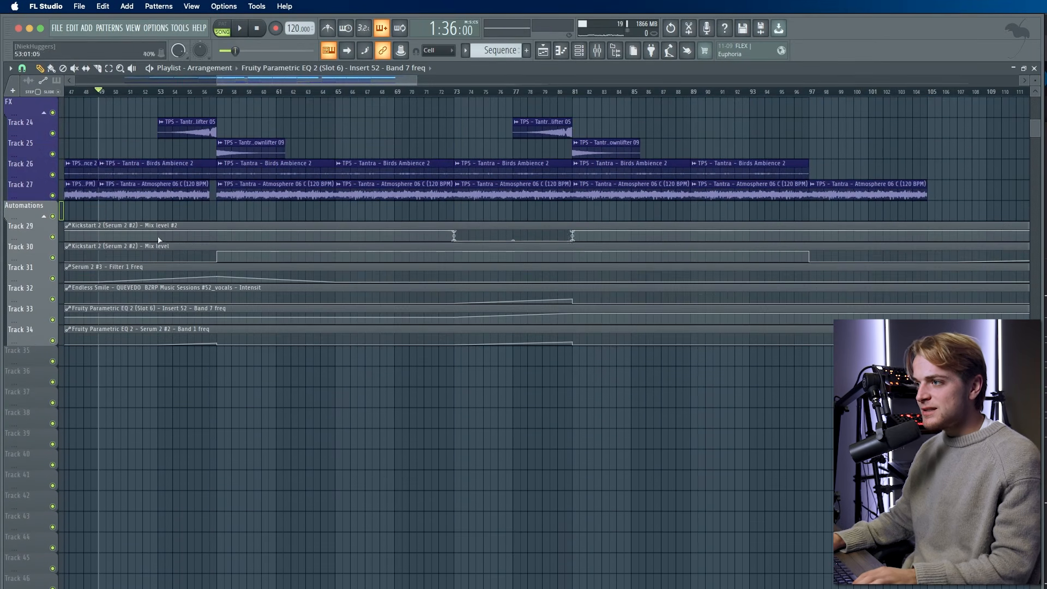
click(175, 325)
scroll(245, 303, up, 10)
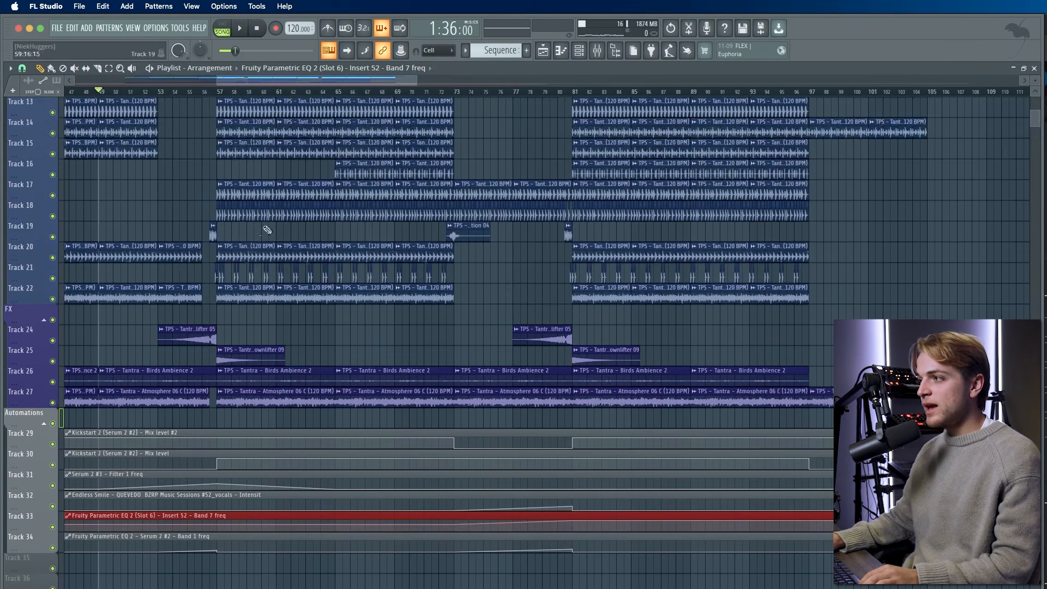
scroll(267, 223, up, 3)
scroll(256, 240, up, 4)
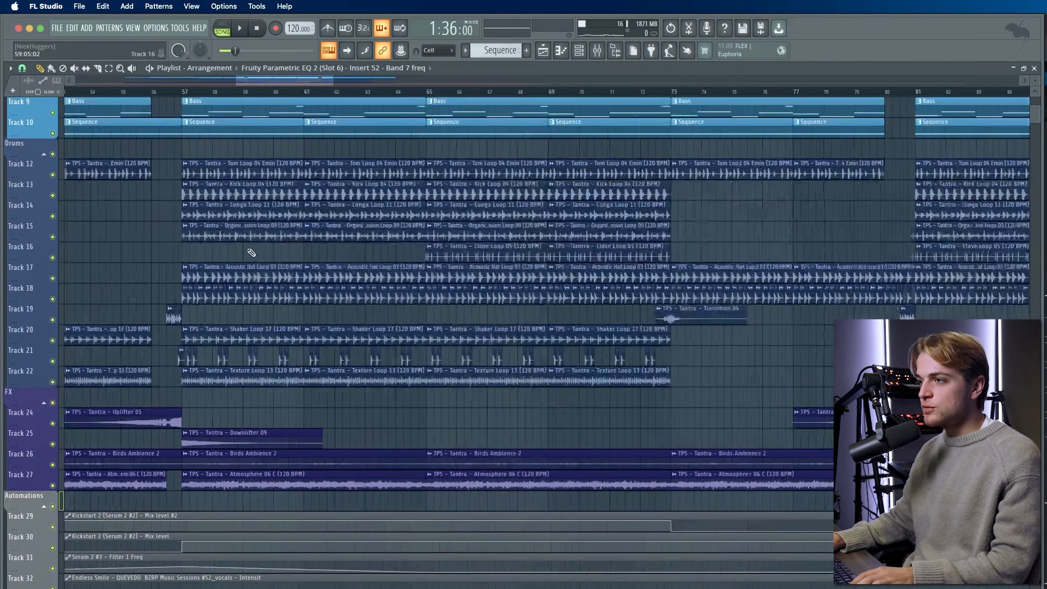
scroll(251, 253, up, 2)
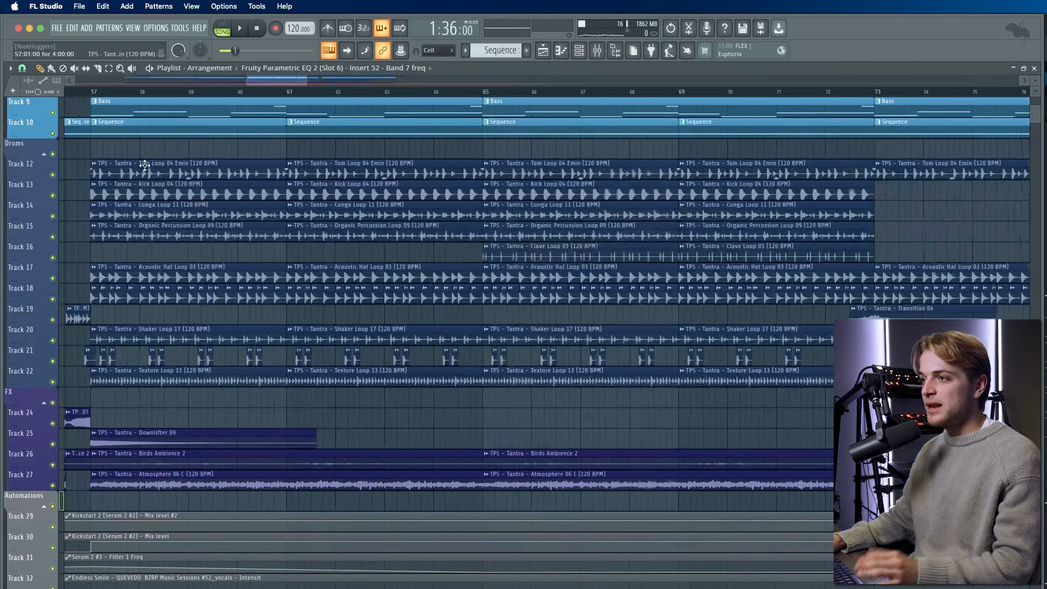
key(space)
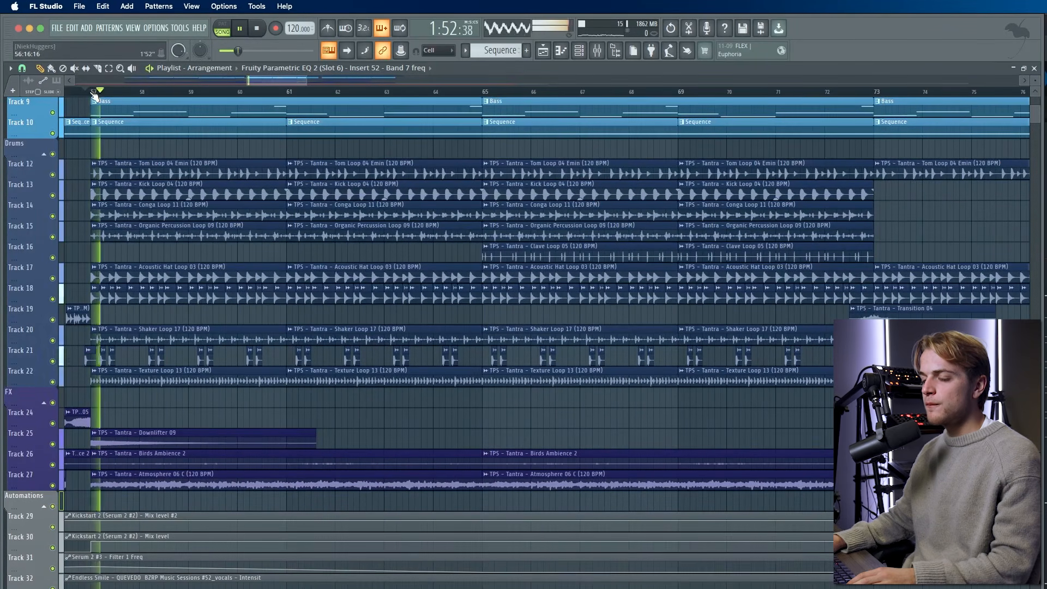
key(space)
- Move the playhead to bar 81 and play the arrangement from there
scroll(173, 244, down, 6)
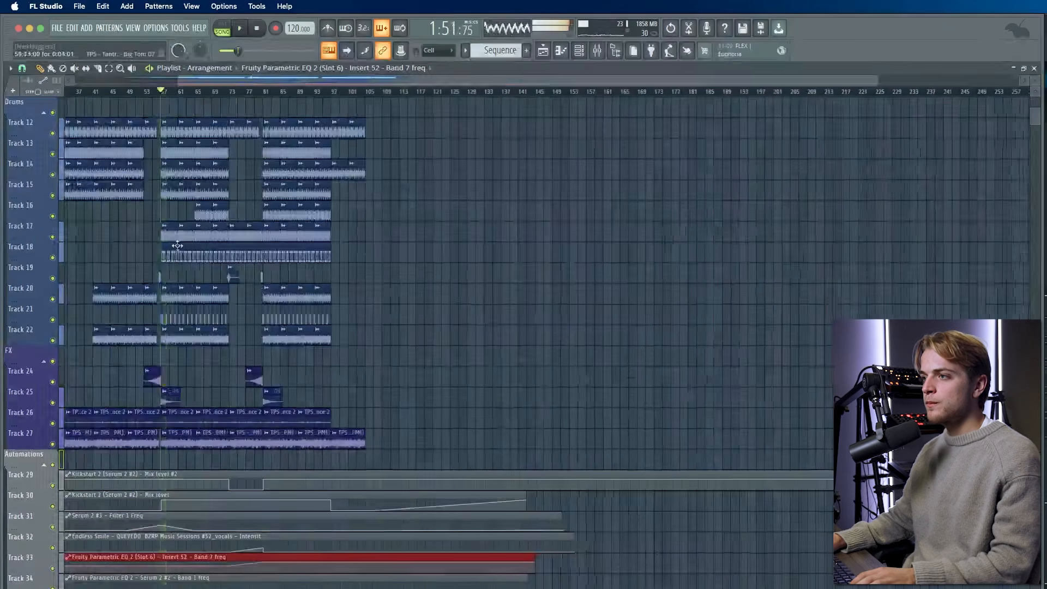
scroll(218, 202, up, 5)
click(268, 97)
scroll(269, 136, up, 8)
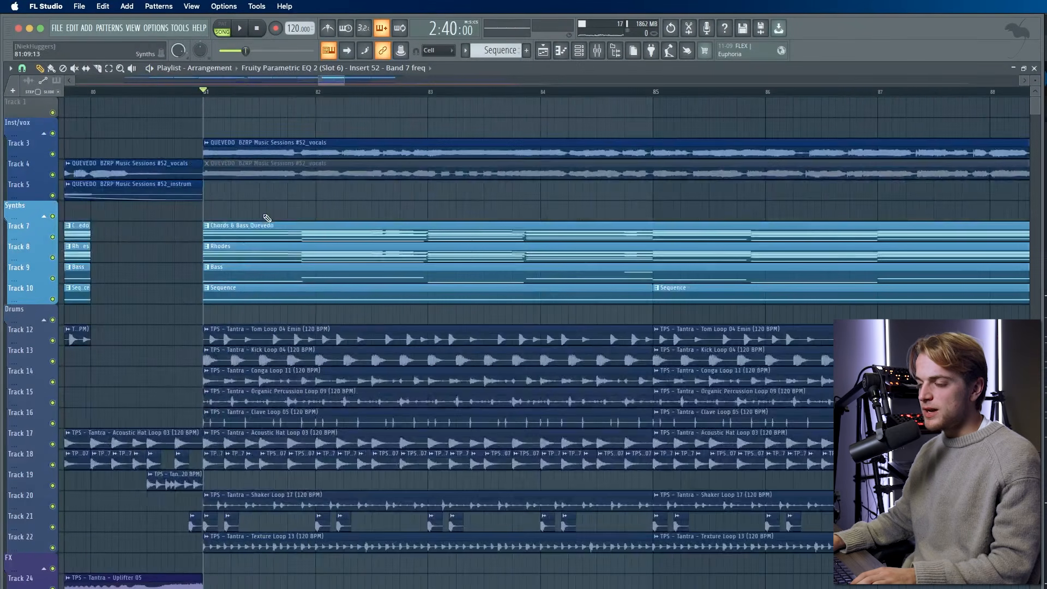
key(space)
key(space)
scroll(267, 218, down, 5)
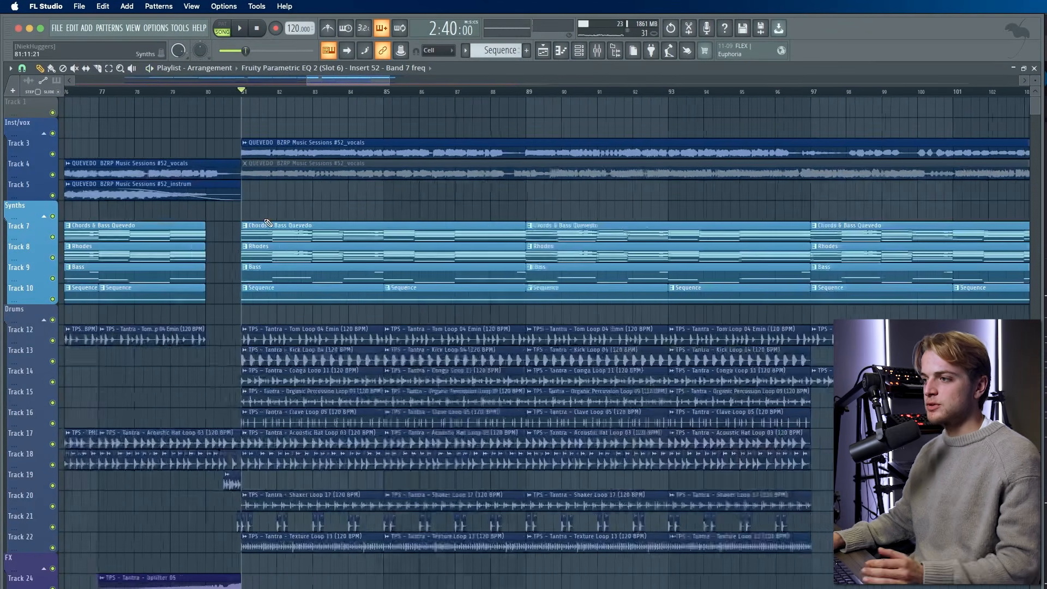
scroll(267, 223, down, 8)
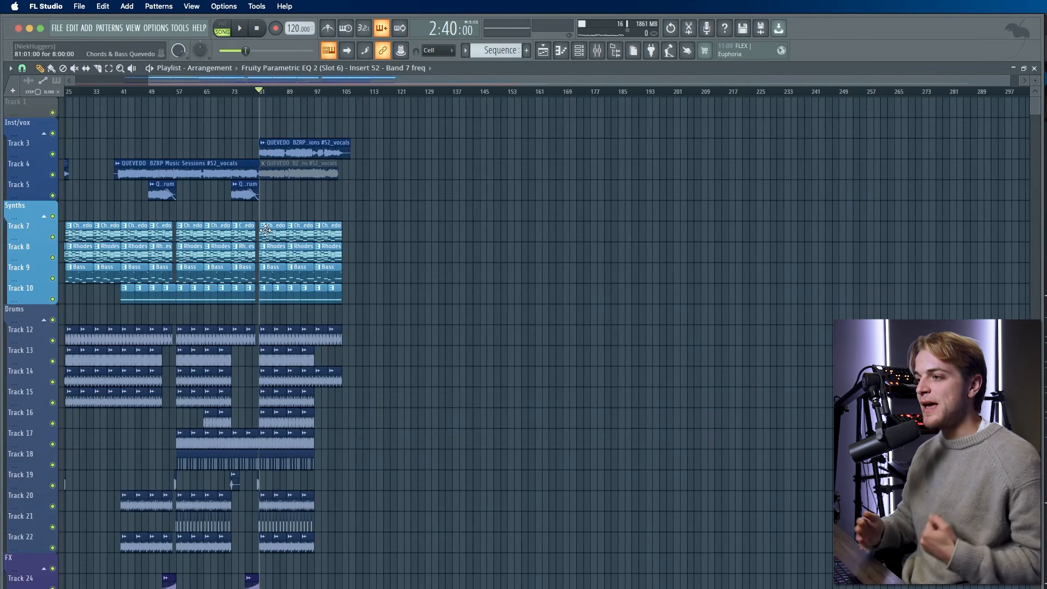
scroll(266, 231, left, 3)
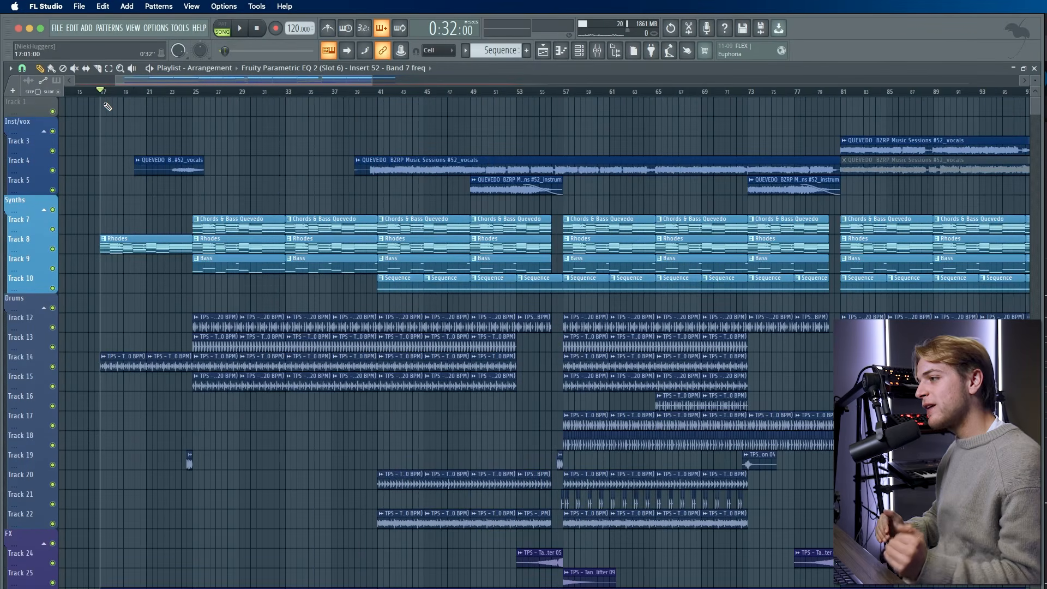
scroll(107, 80, down, 4)
scroll(107, 80, up, 6)
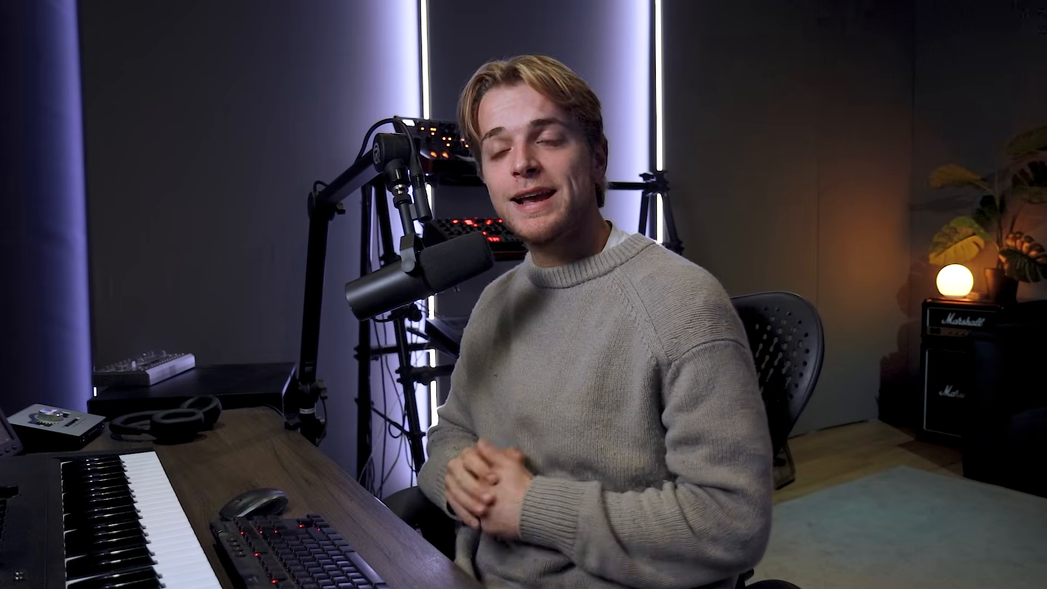